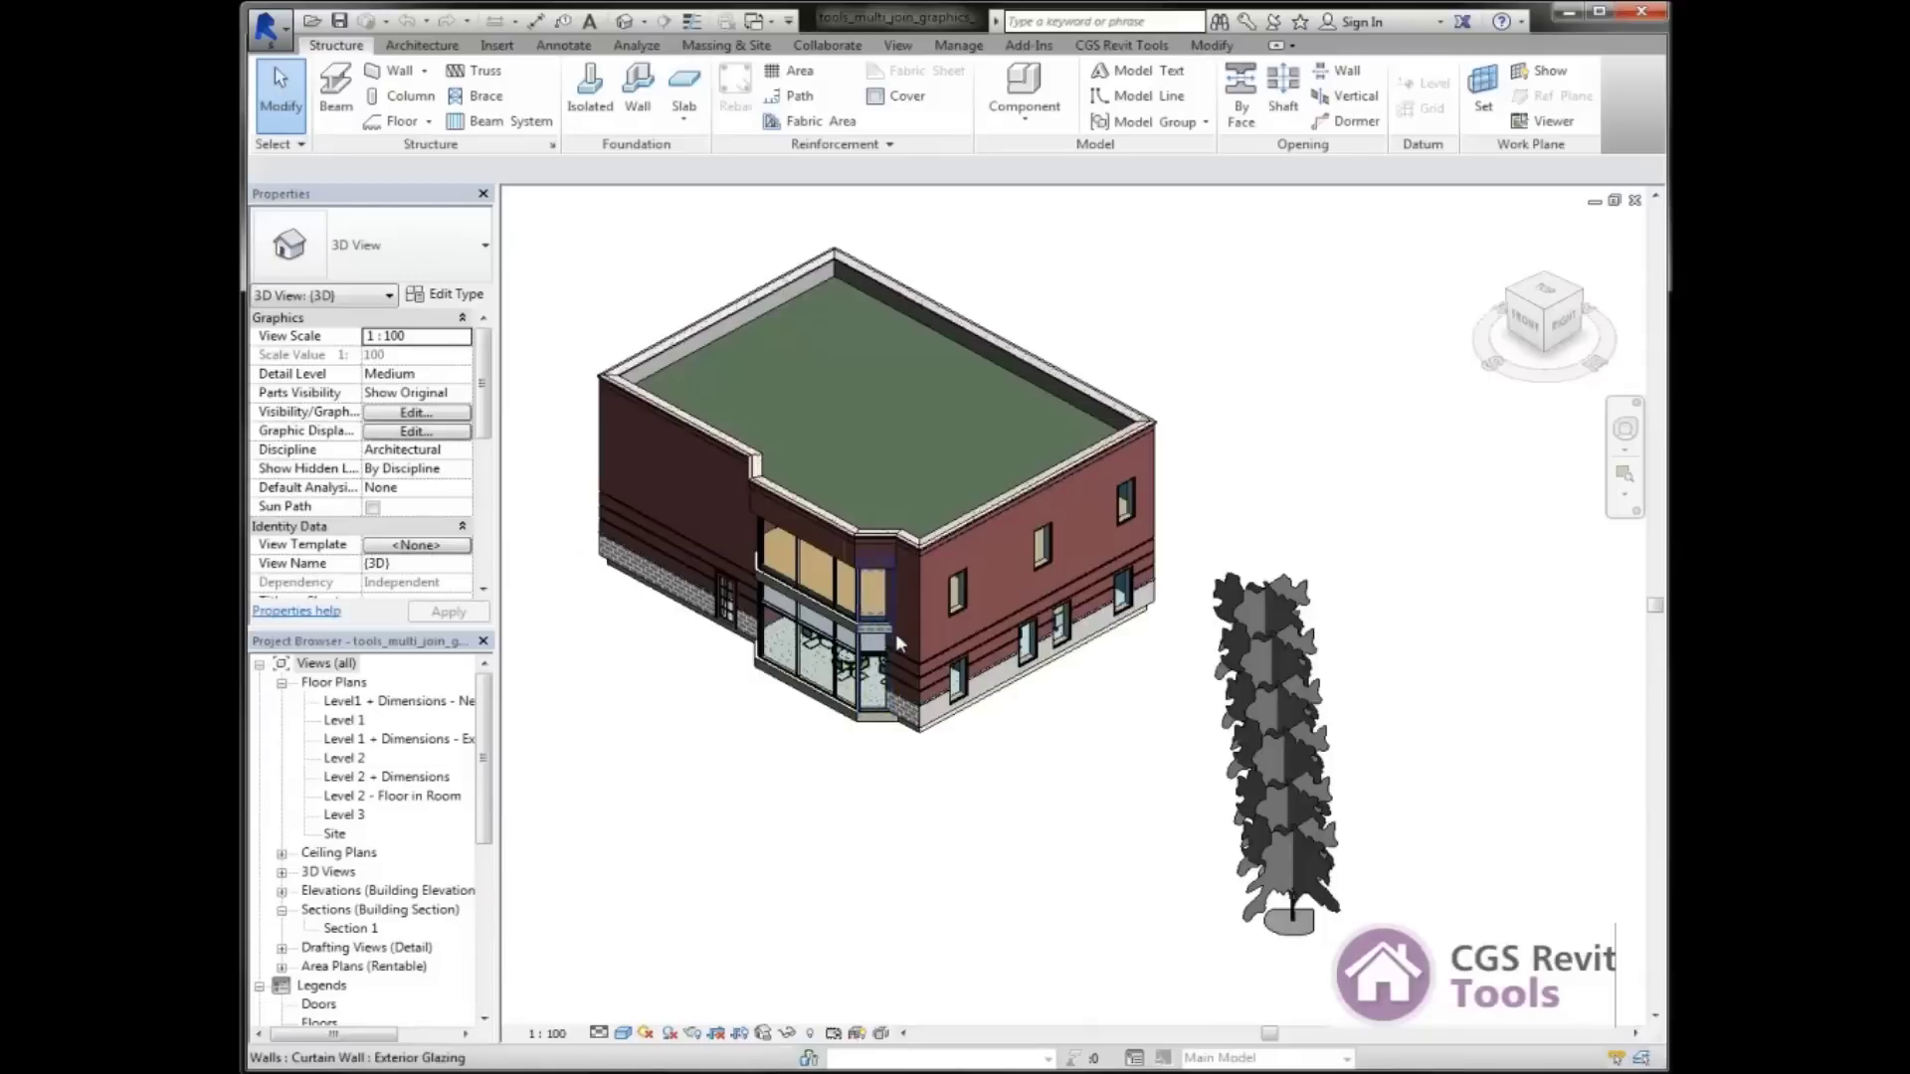
# - Open the Section 1 building section at the junction of the Level 2 floor and the exterior wall
pyautogui.doubleClick(356, 930)
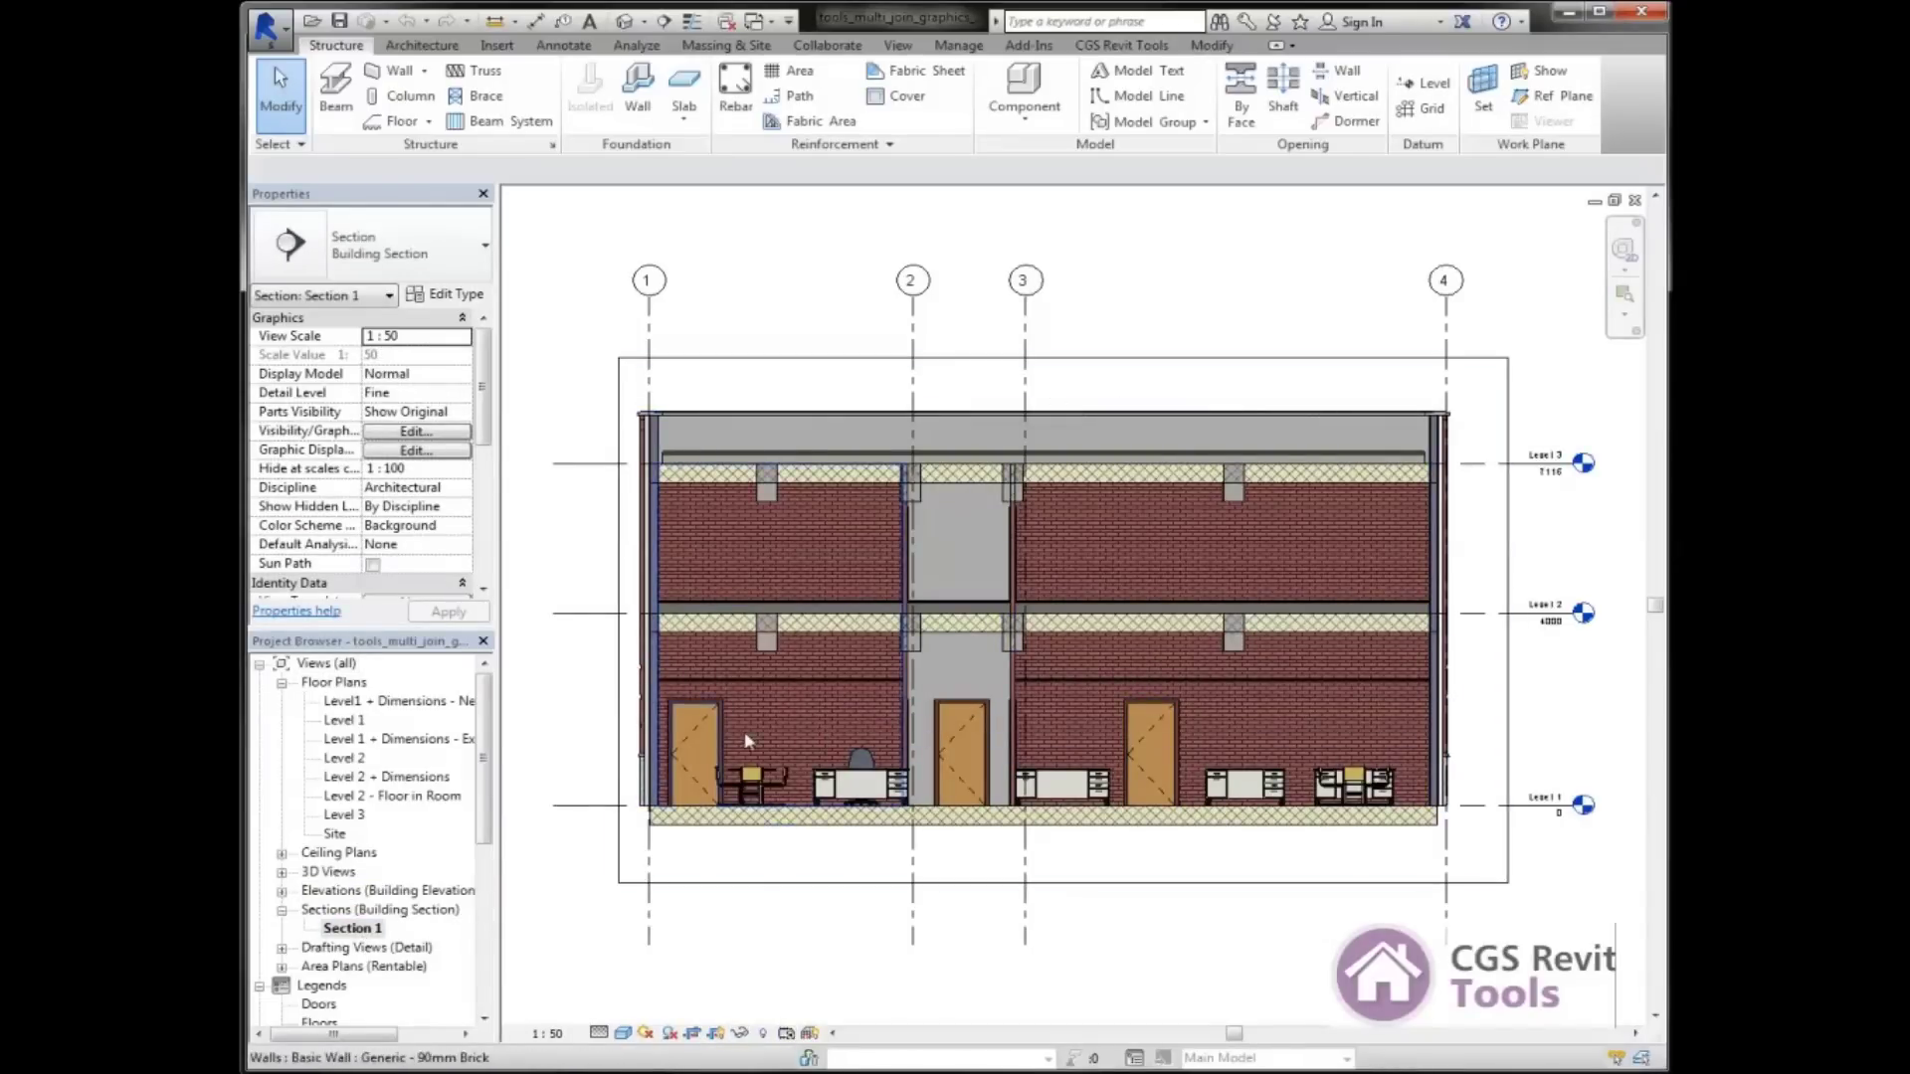
pyautogui.scroll(3, 721, 662)
pyautogui.scroll(2, 736, 657)
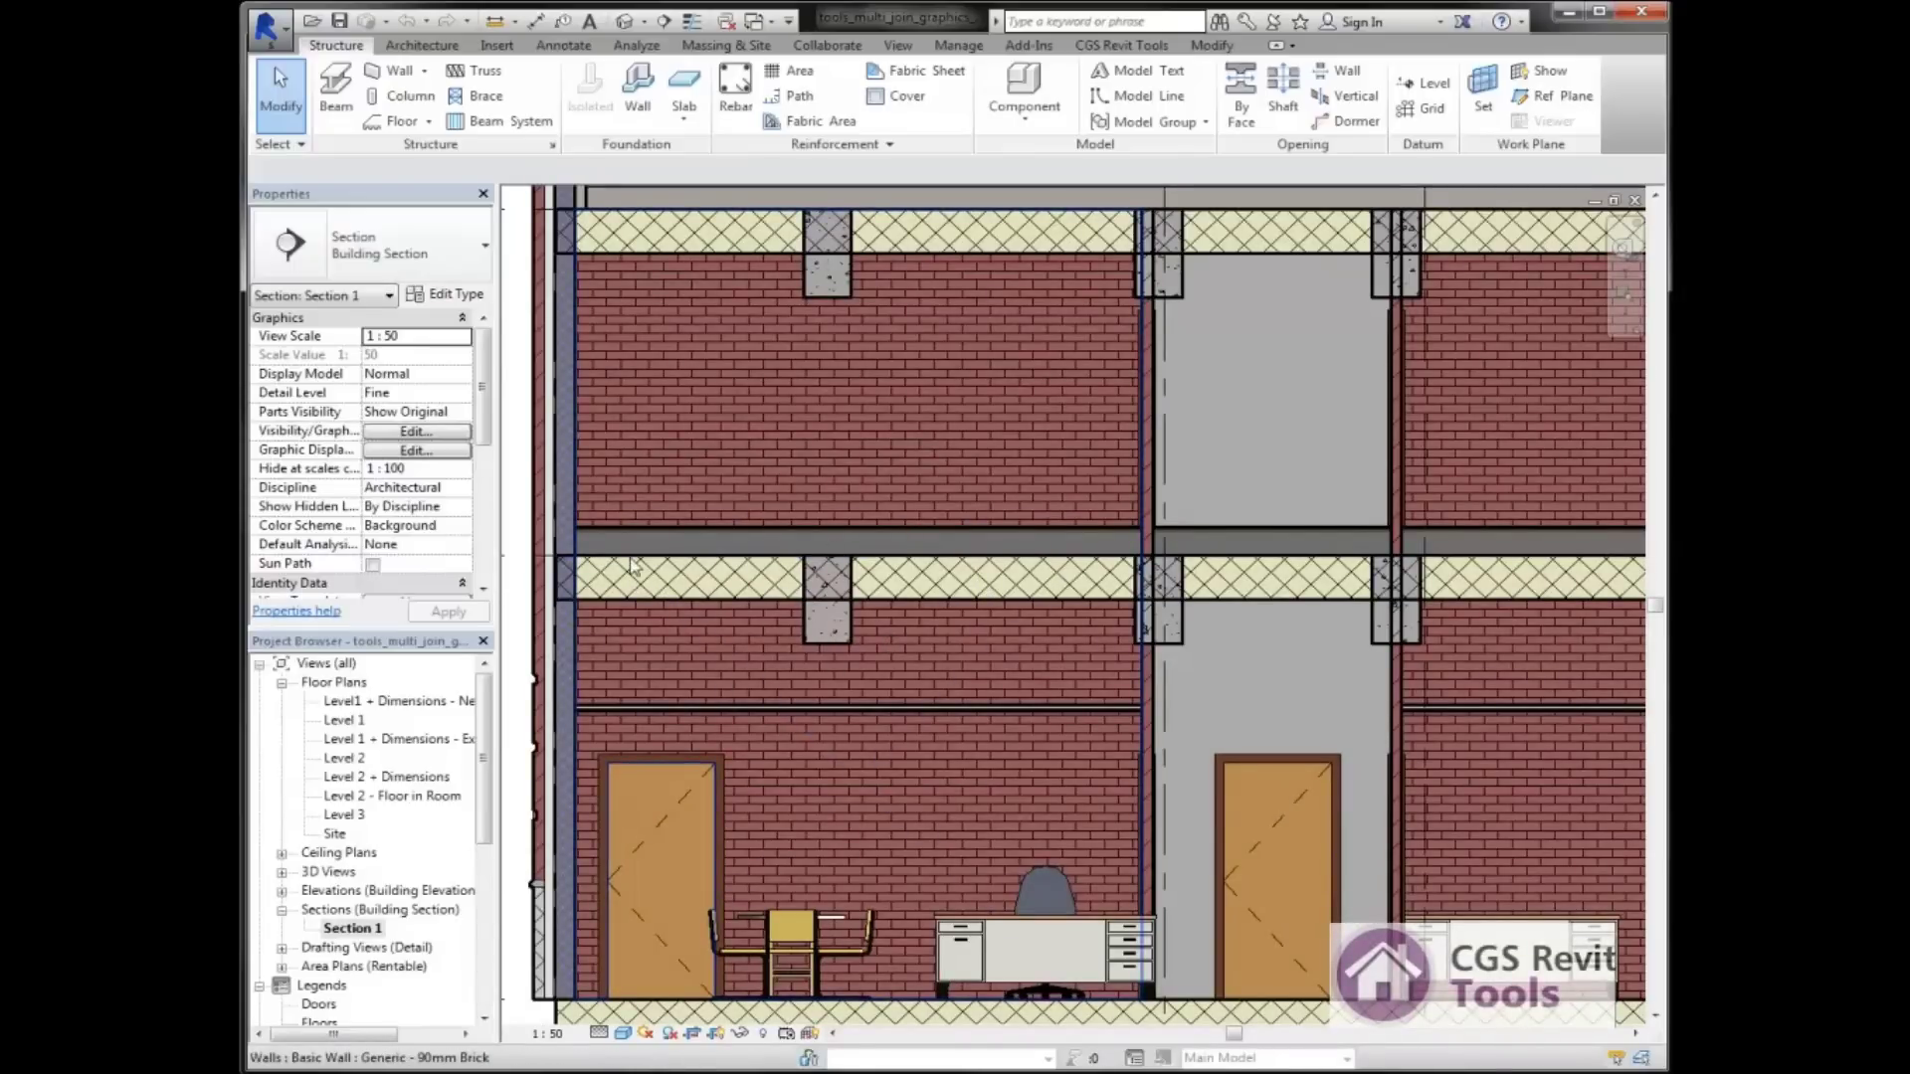
pyautogui.scroll(2, 579, 618)
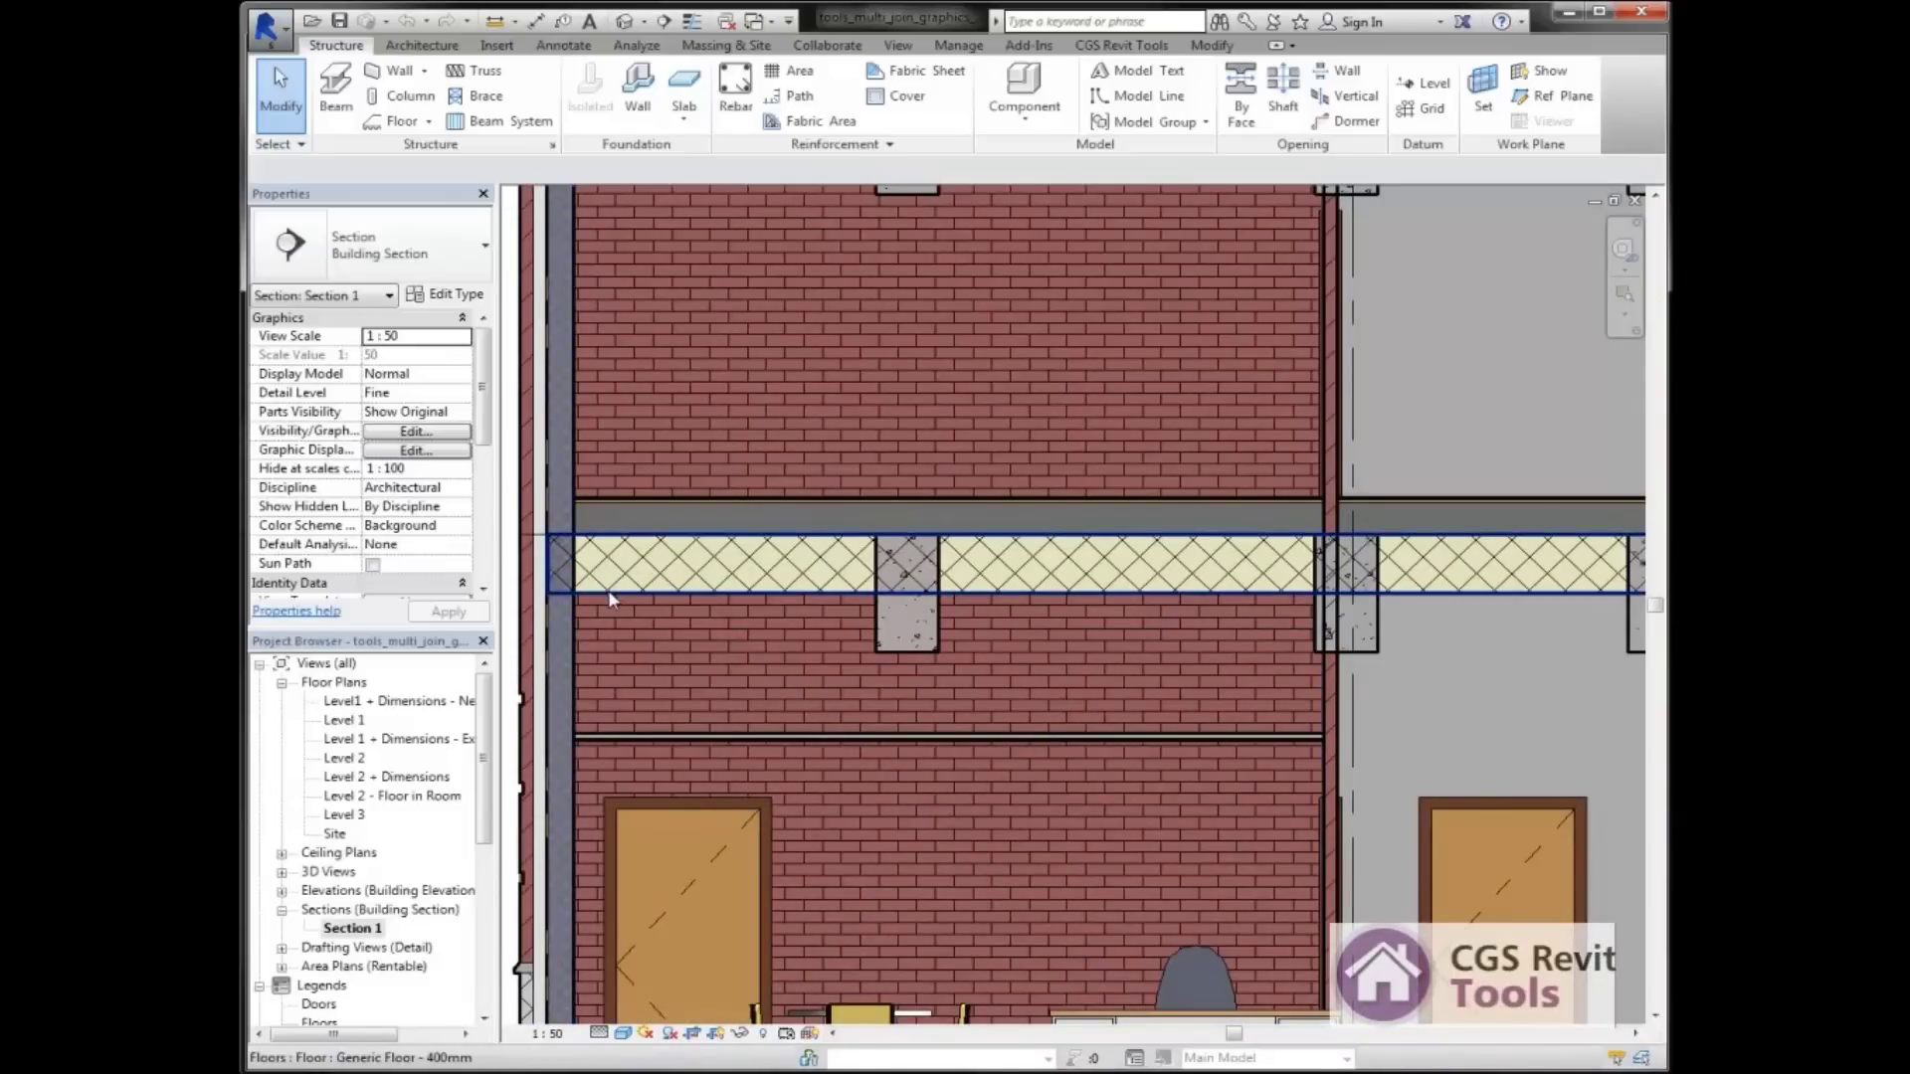
# - Join the geometry of the Level 2 generic 400 mm floor with the exterior brick and block wall
pyautogui.click(606, 597)
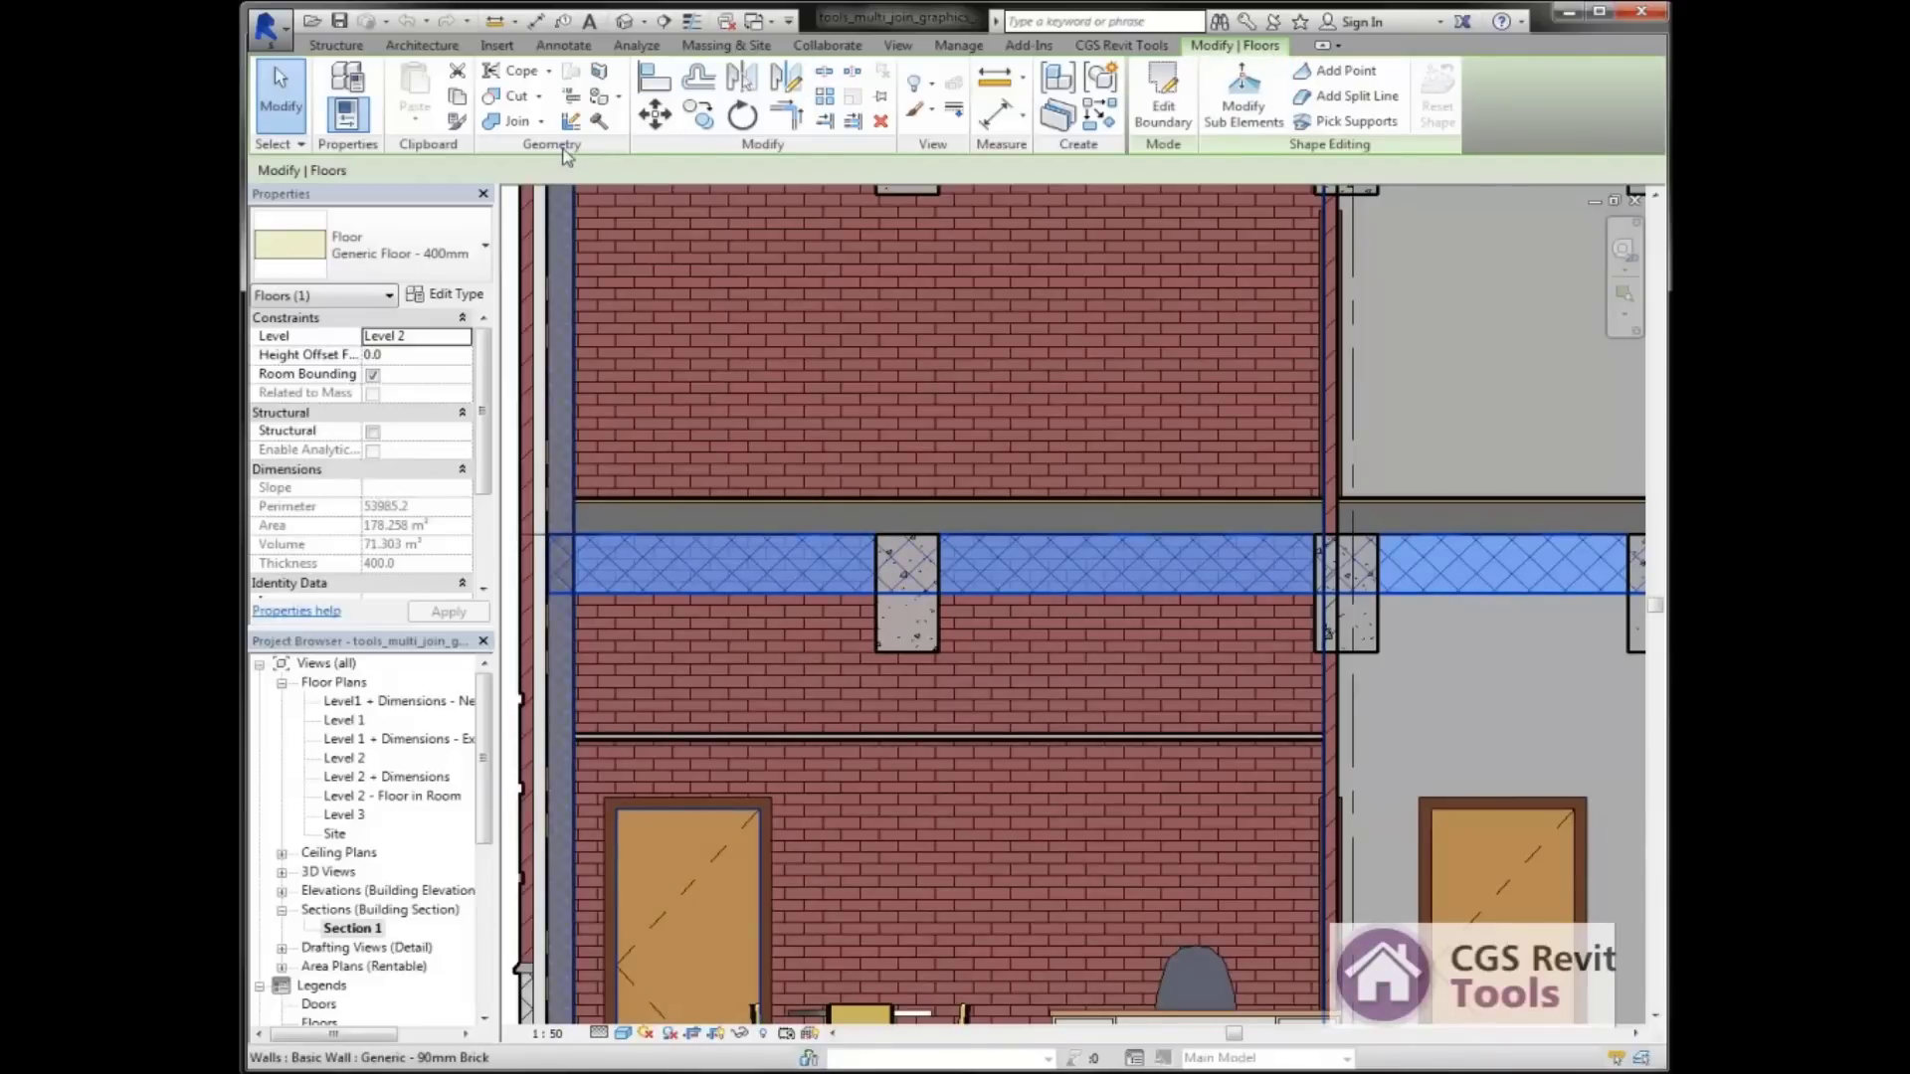
pyautogui.click(540, 120)
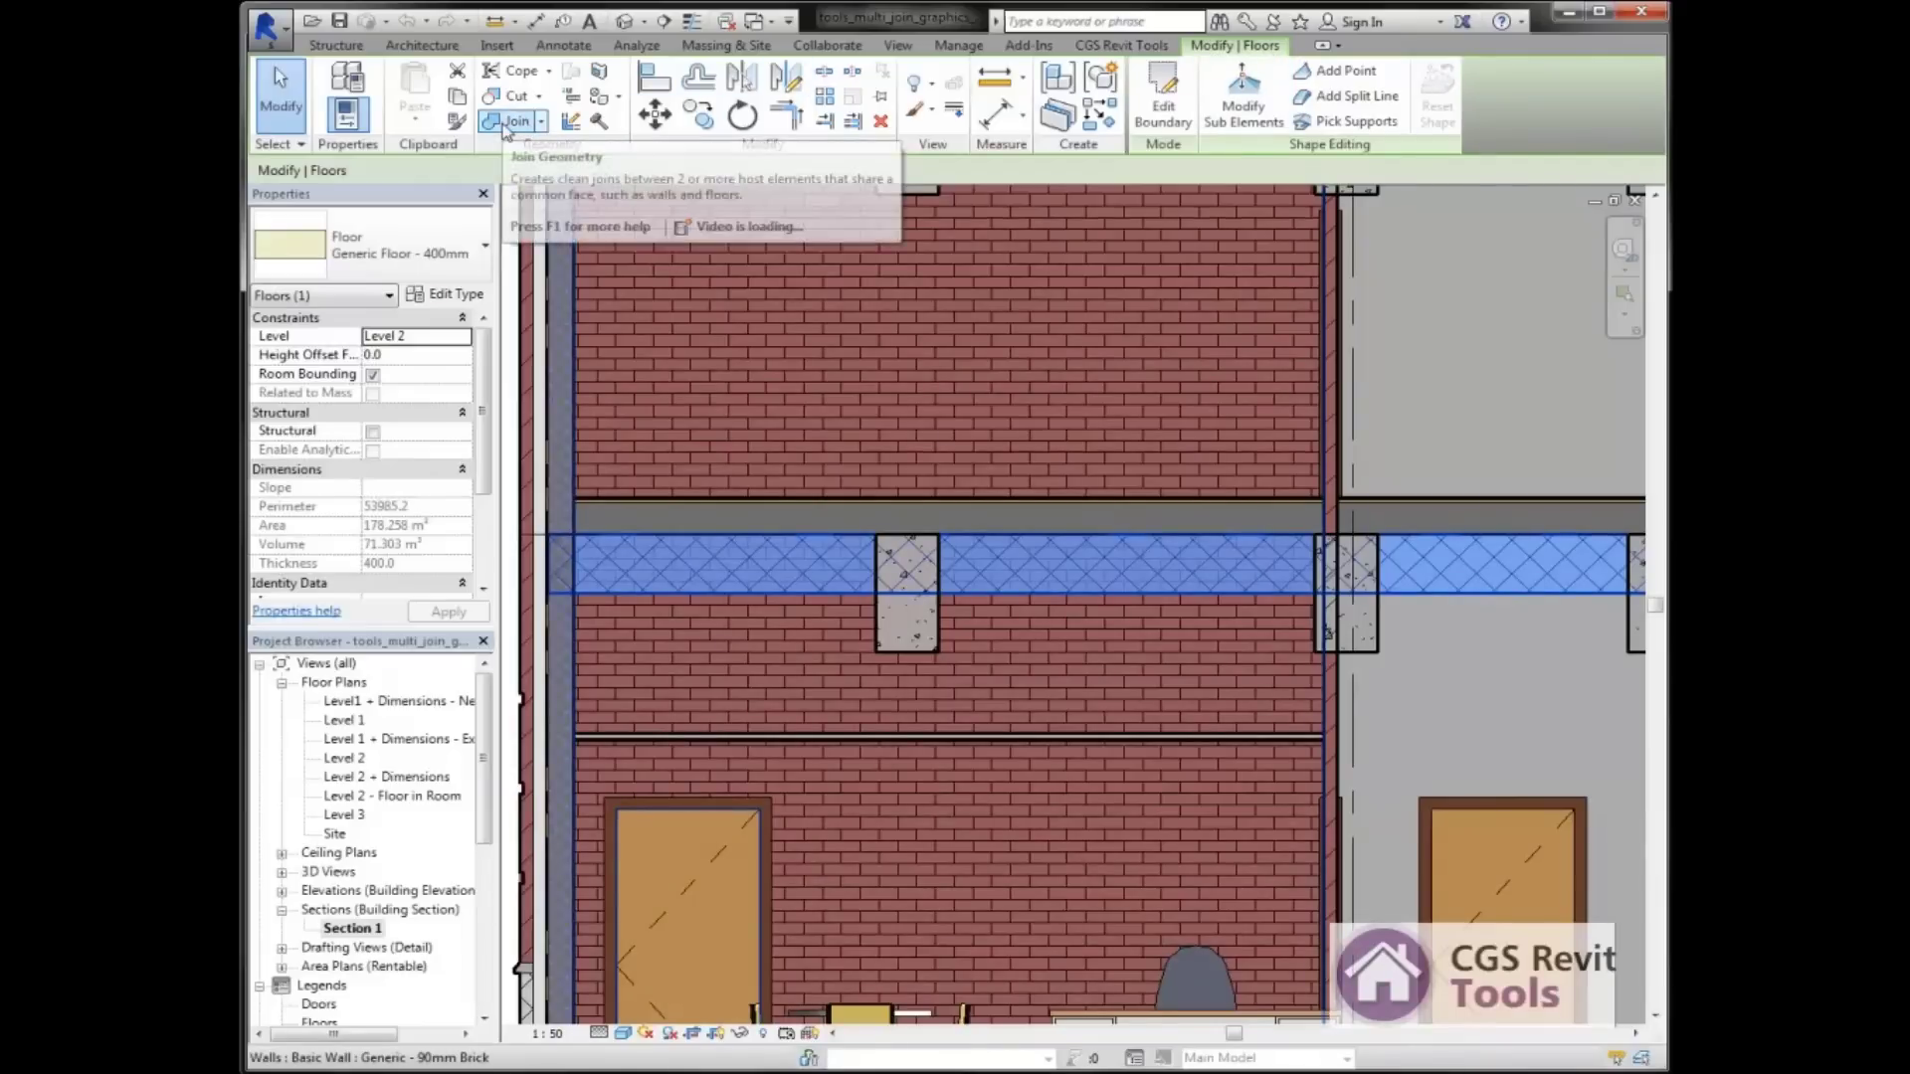
pyautogui.click(537, 173)
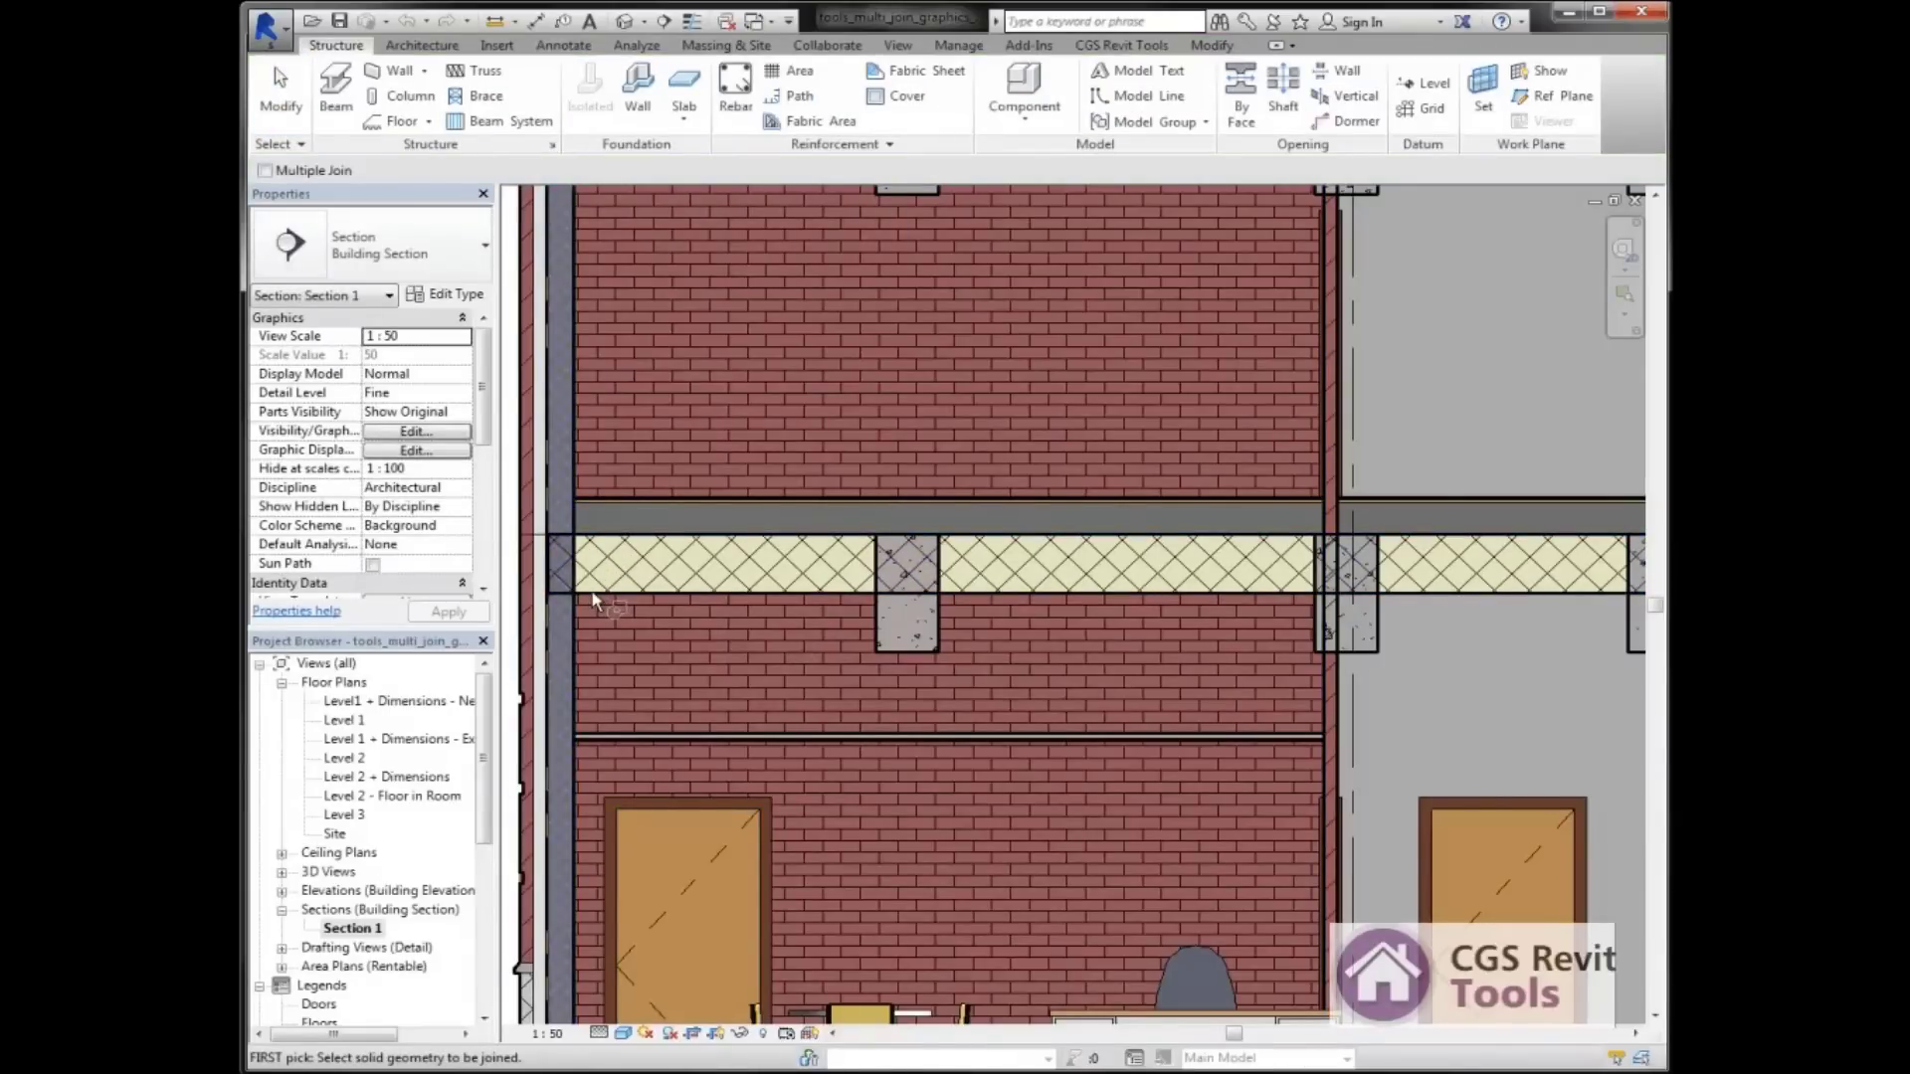
pyautogui.click(593, 593)
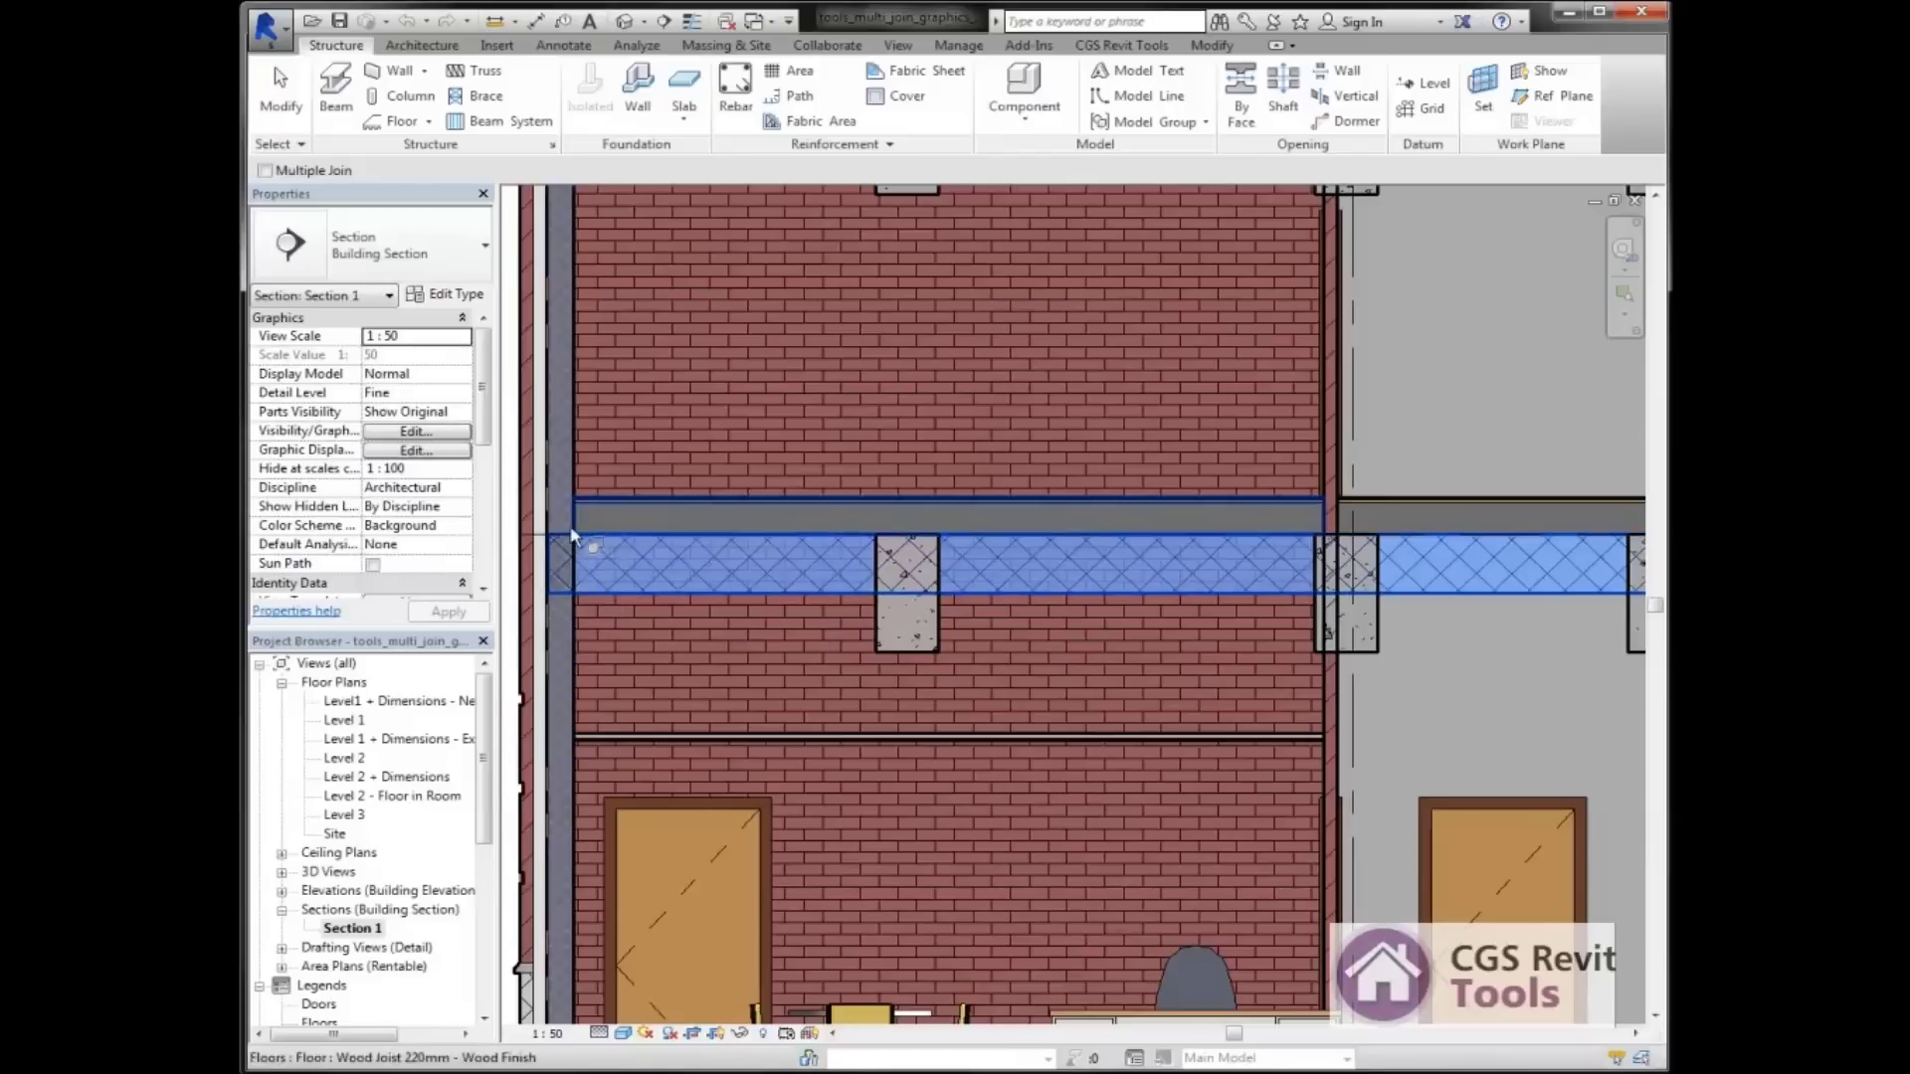
pyautogui.click(519, 518)
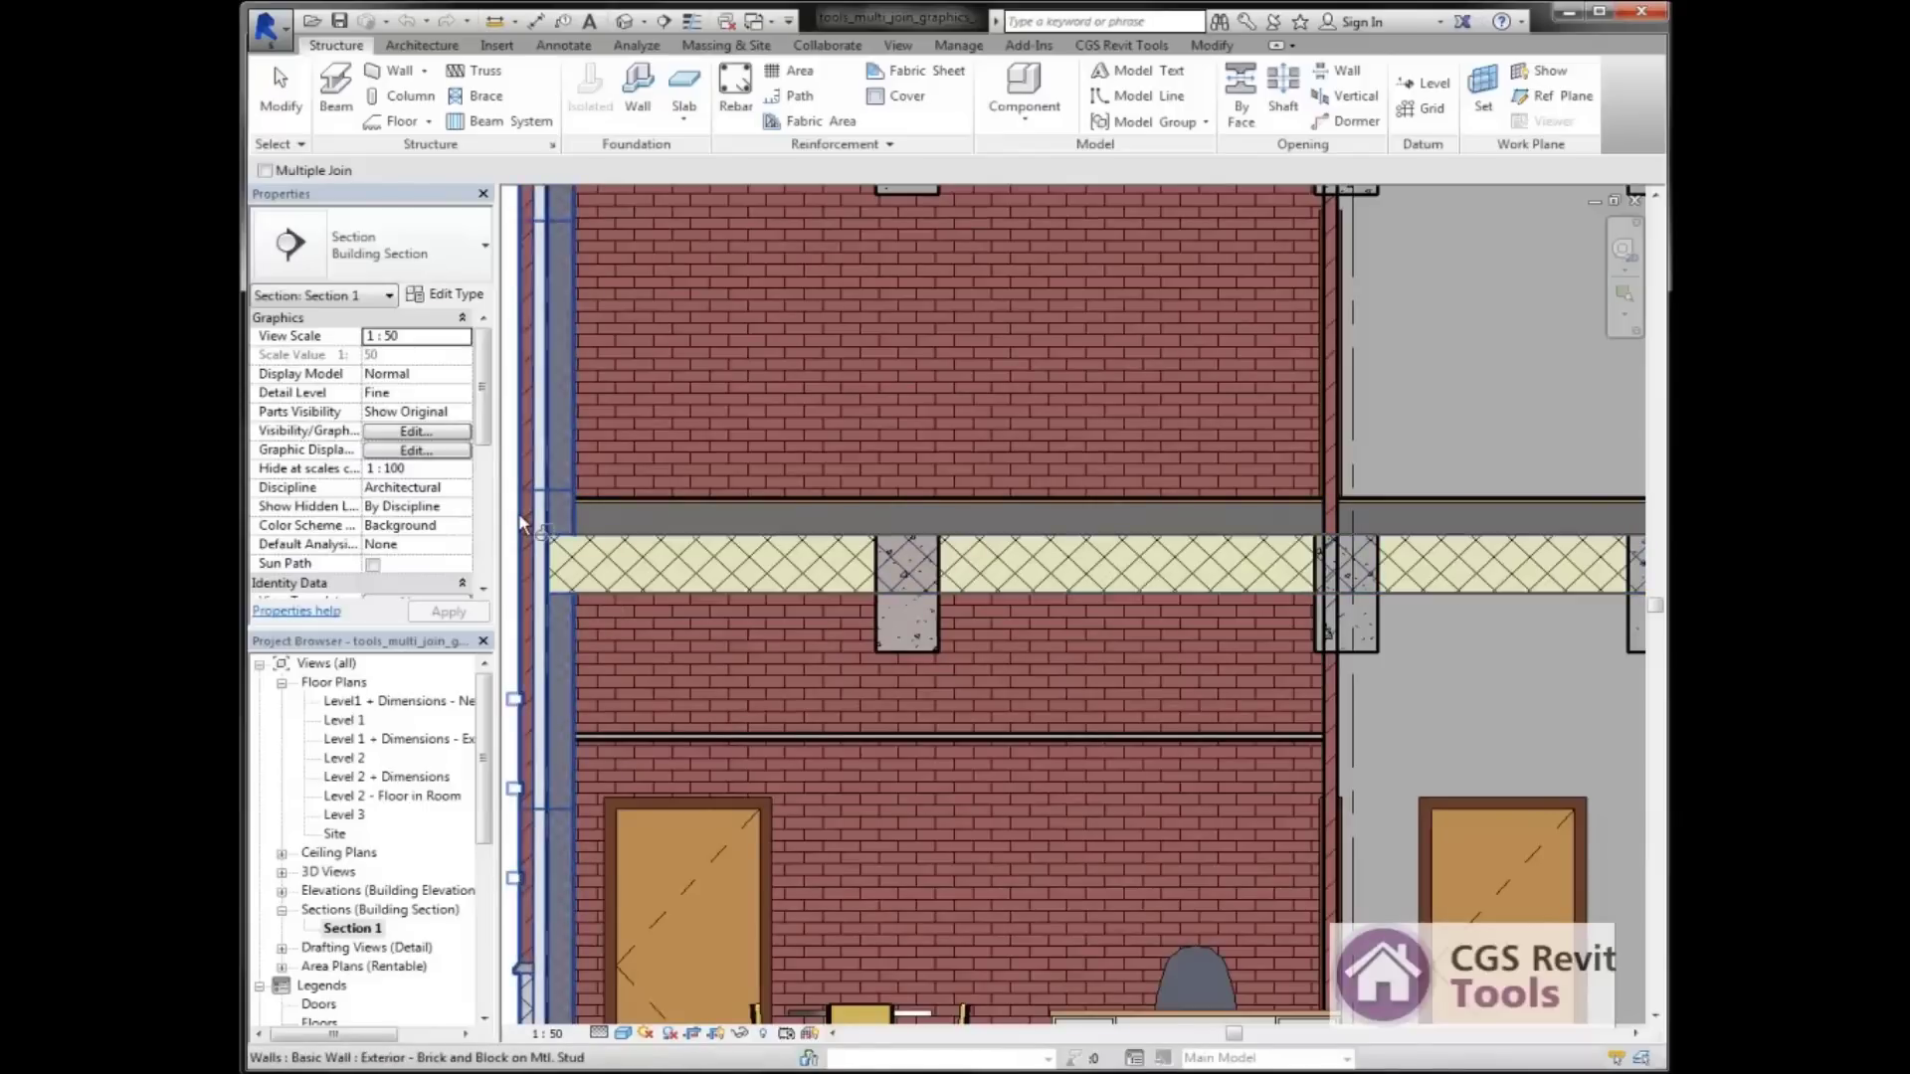
# - Join the Level 2 generic floor with the first concrete beam beneath it, and end the Join Geometry command
pyautogui.click(838, 602)
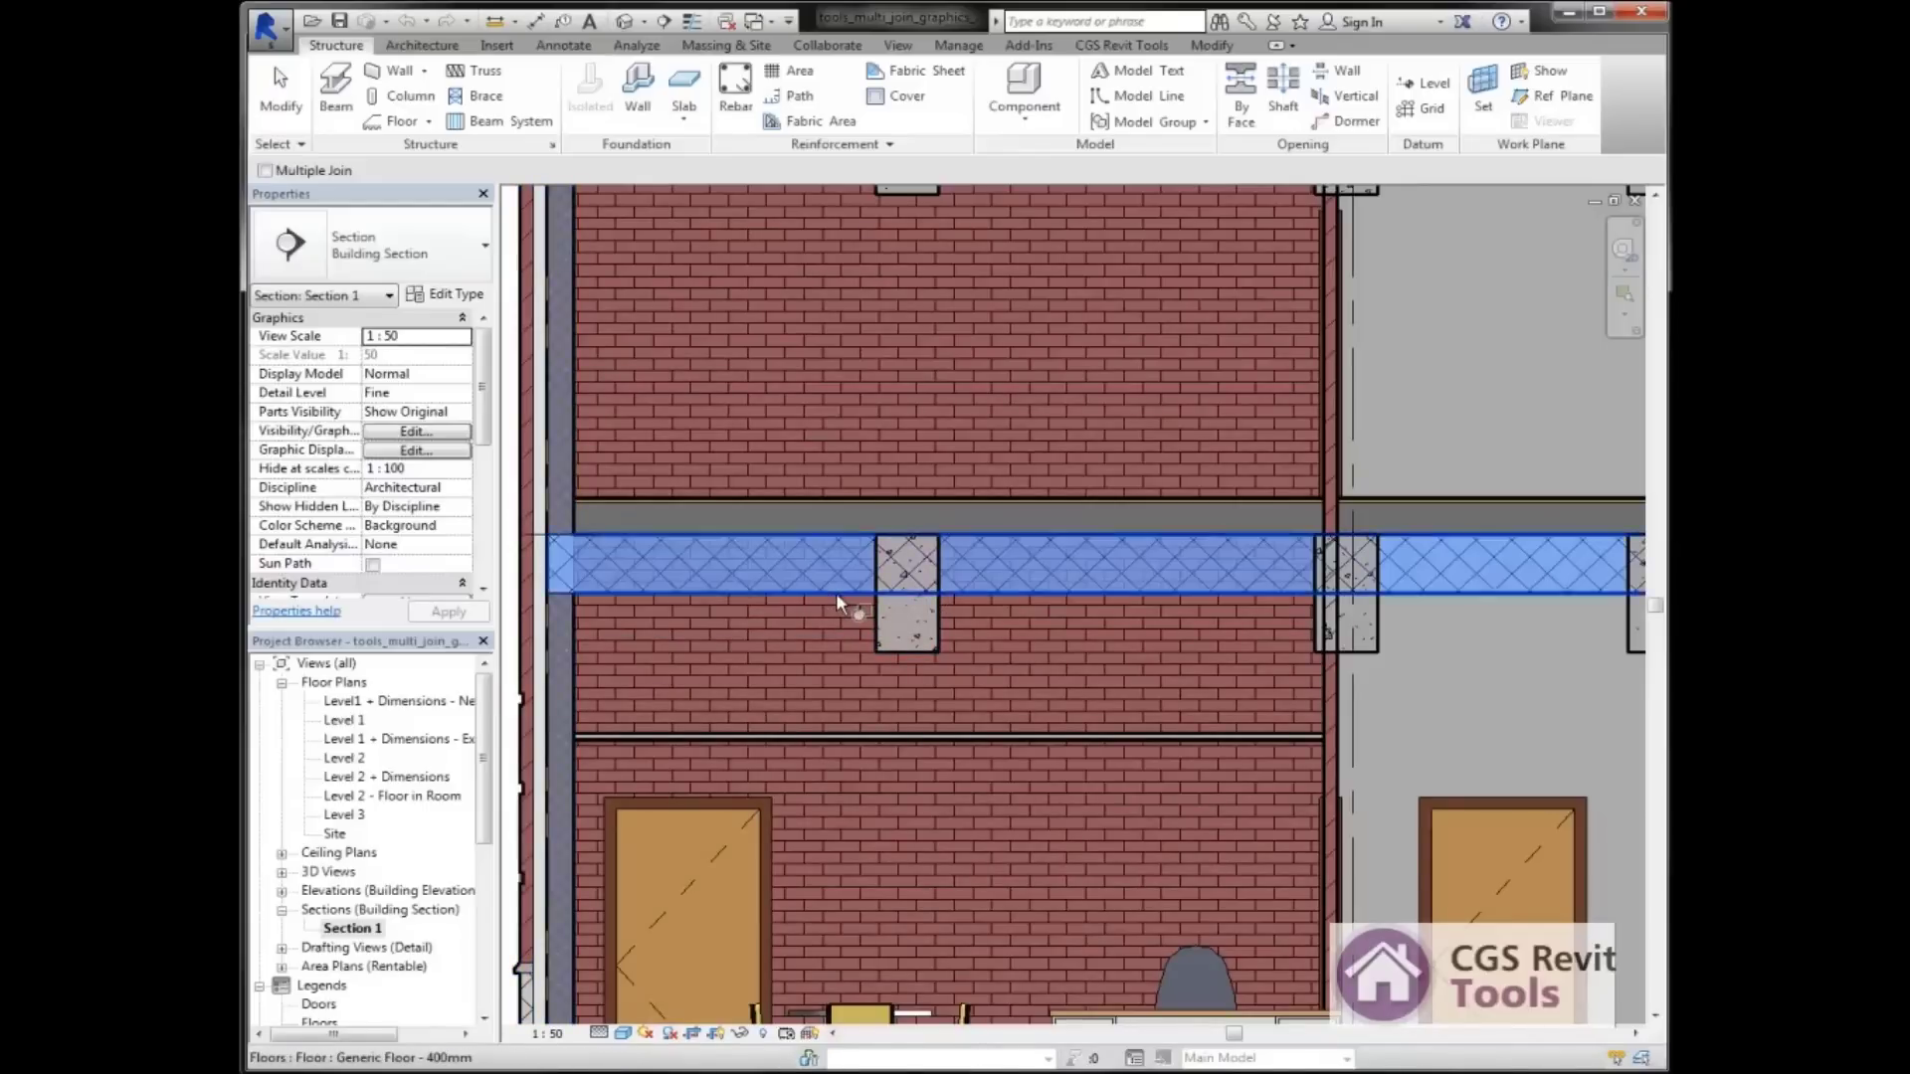
pyautogui.click(891, 644)
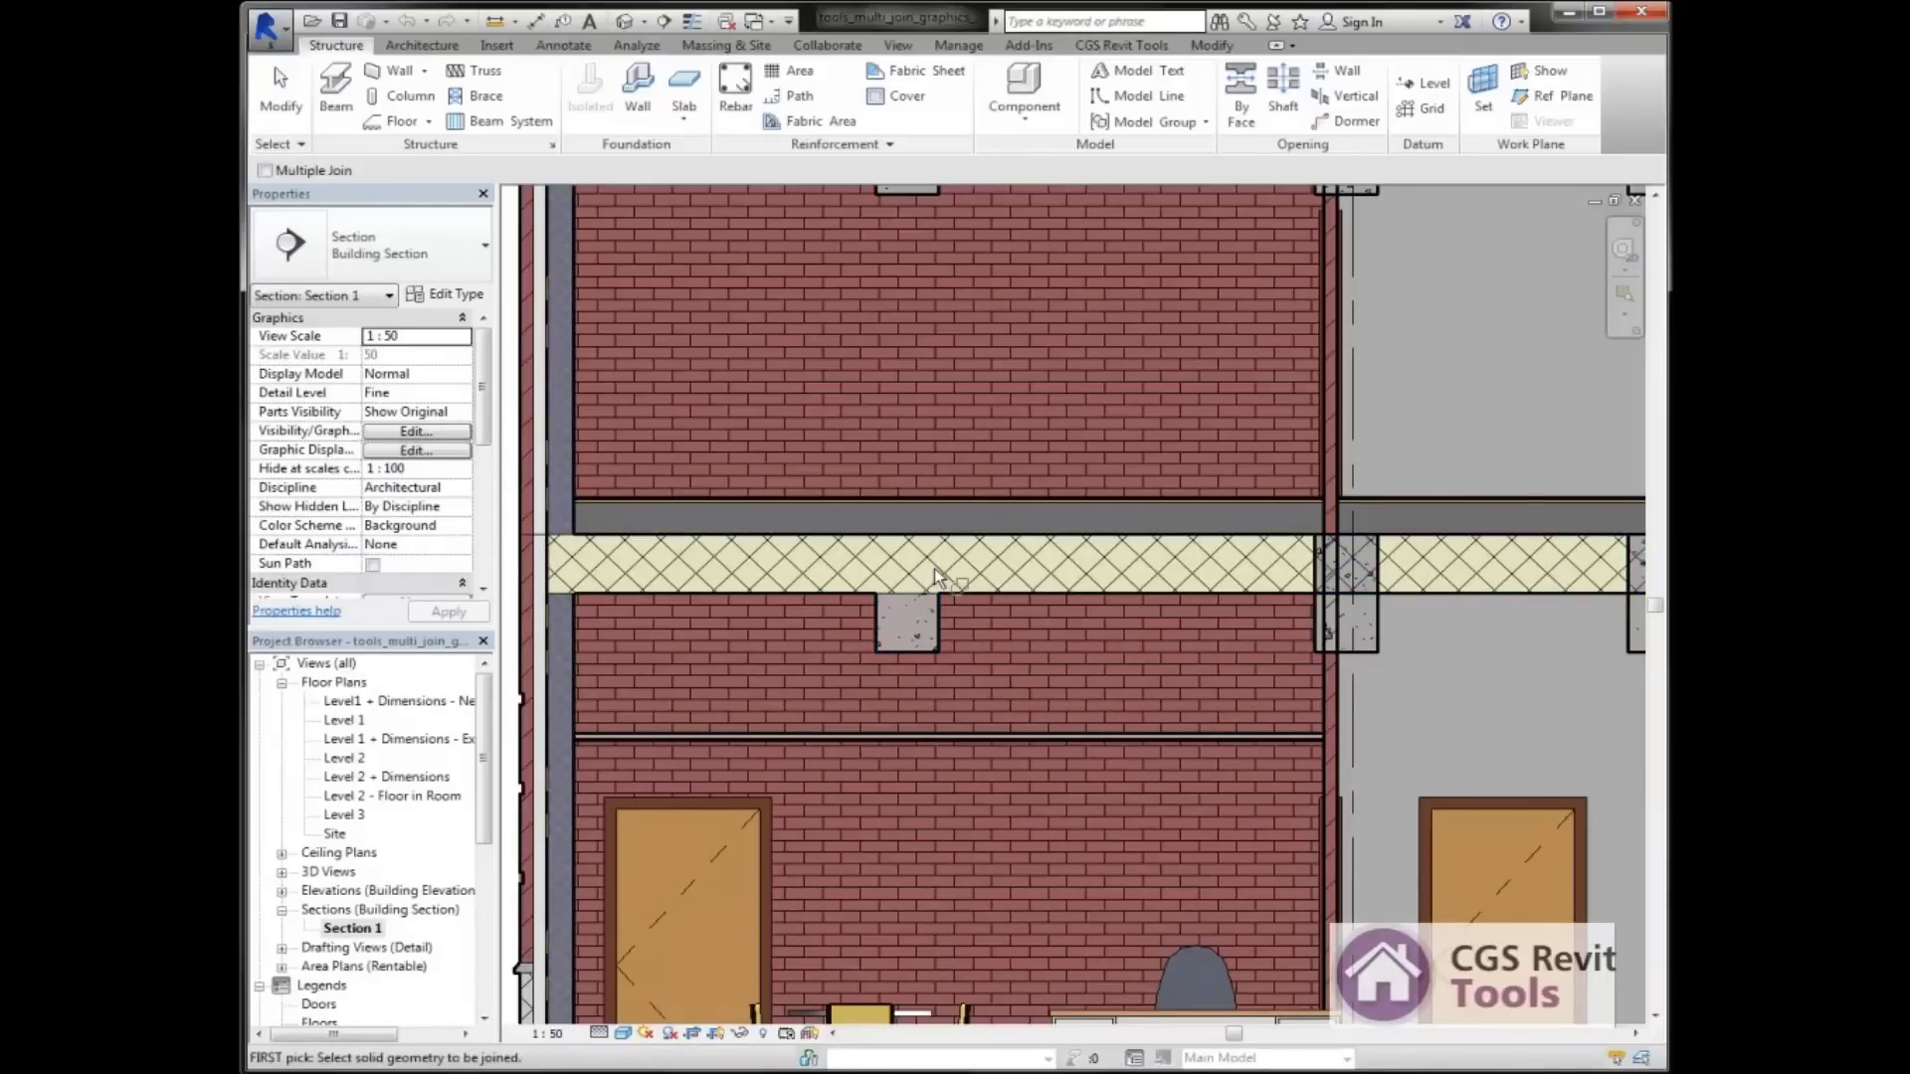
pyautogui.press('Escape')
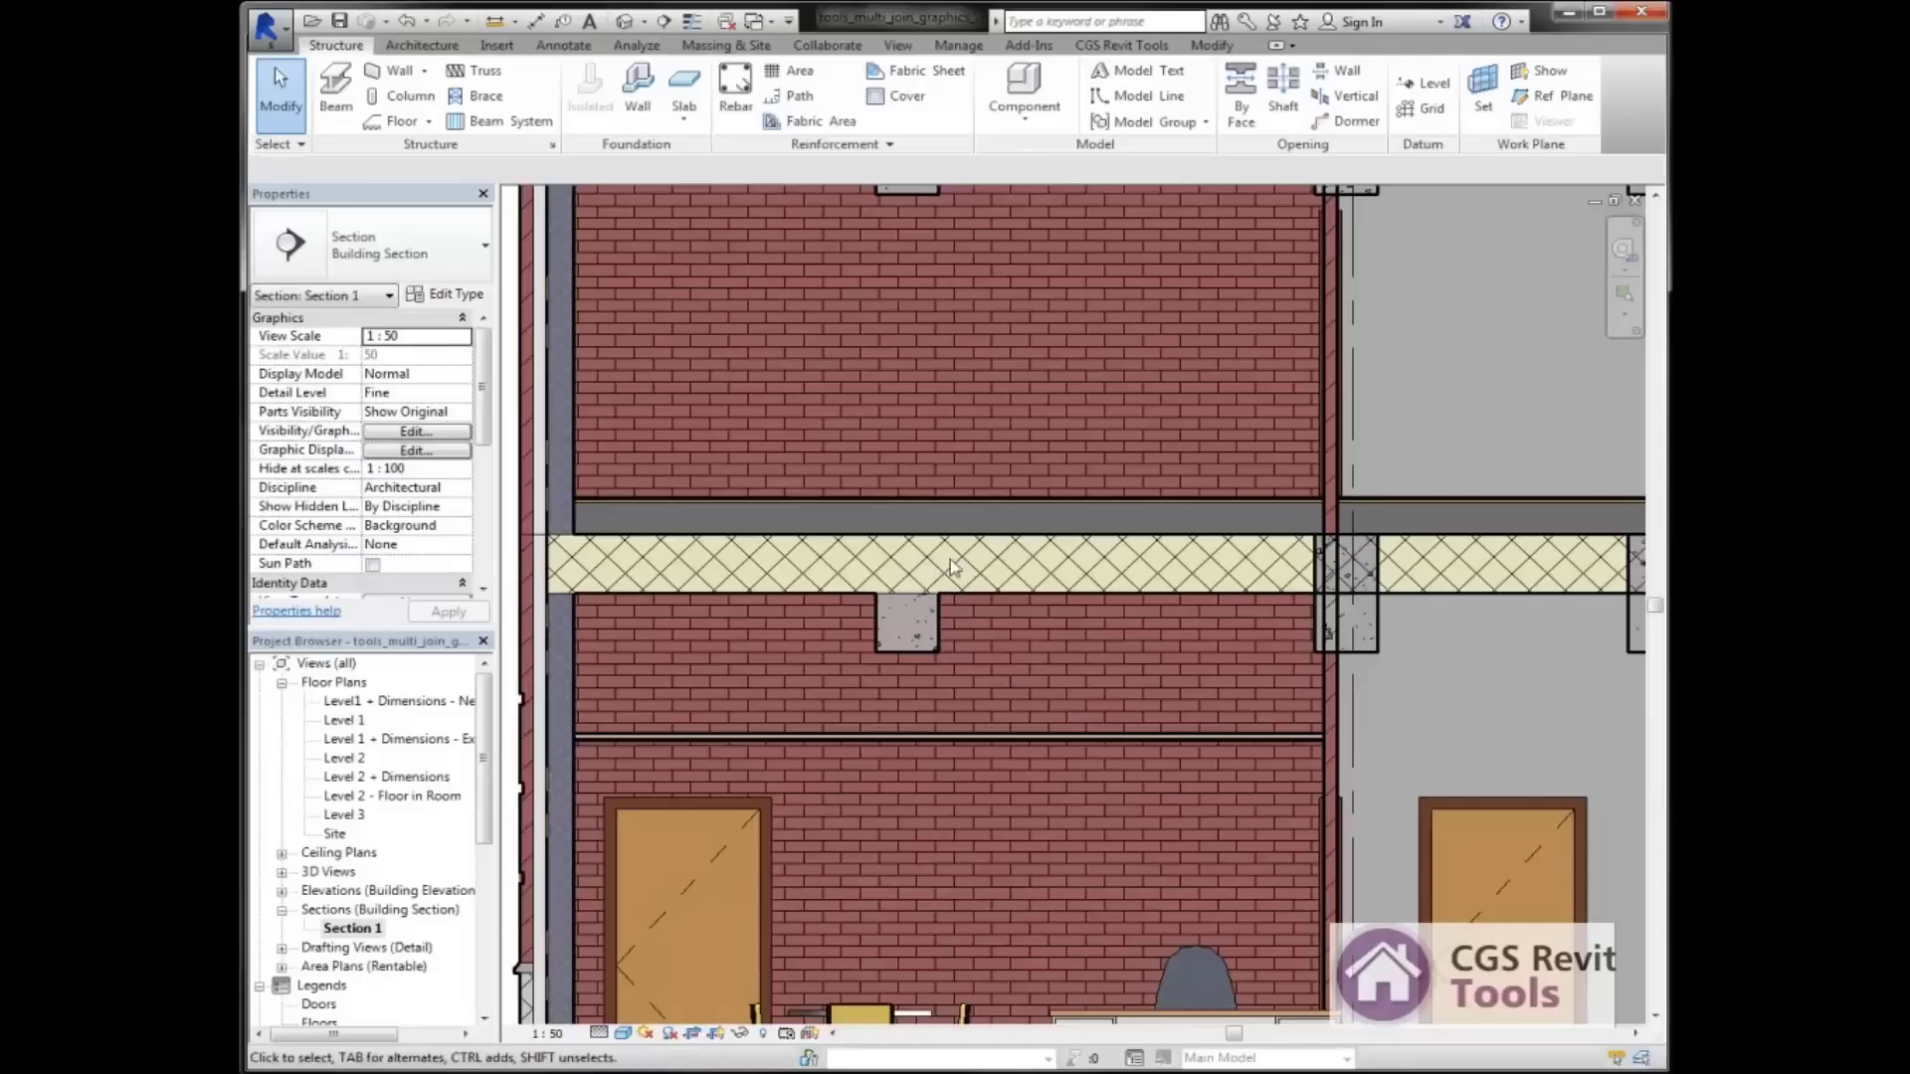
# - Switch the join order between the first Level 2 concrete beam and the generic floor so the beam cuts the floor
pyautogui.click(880, 632)
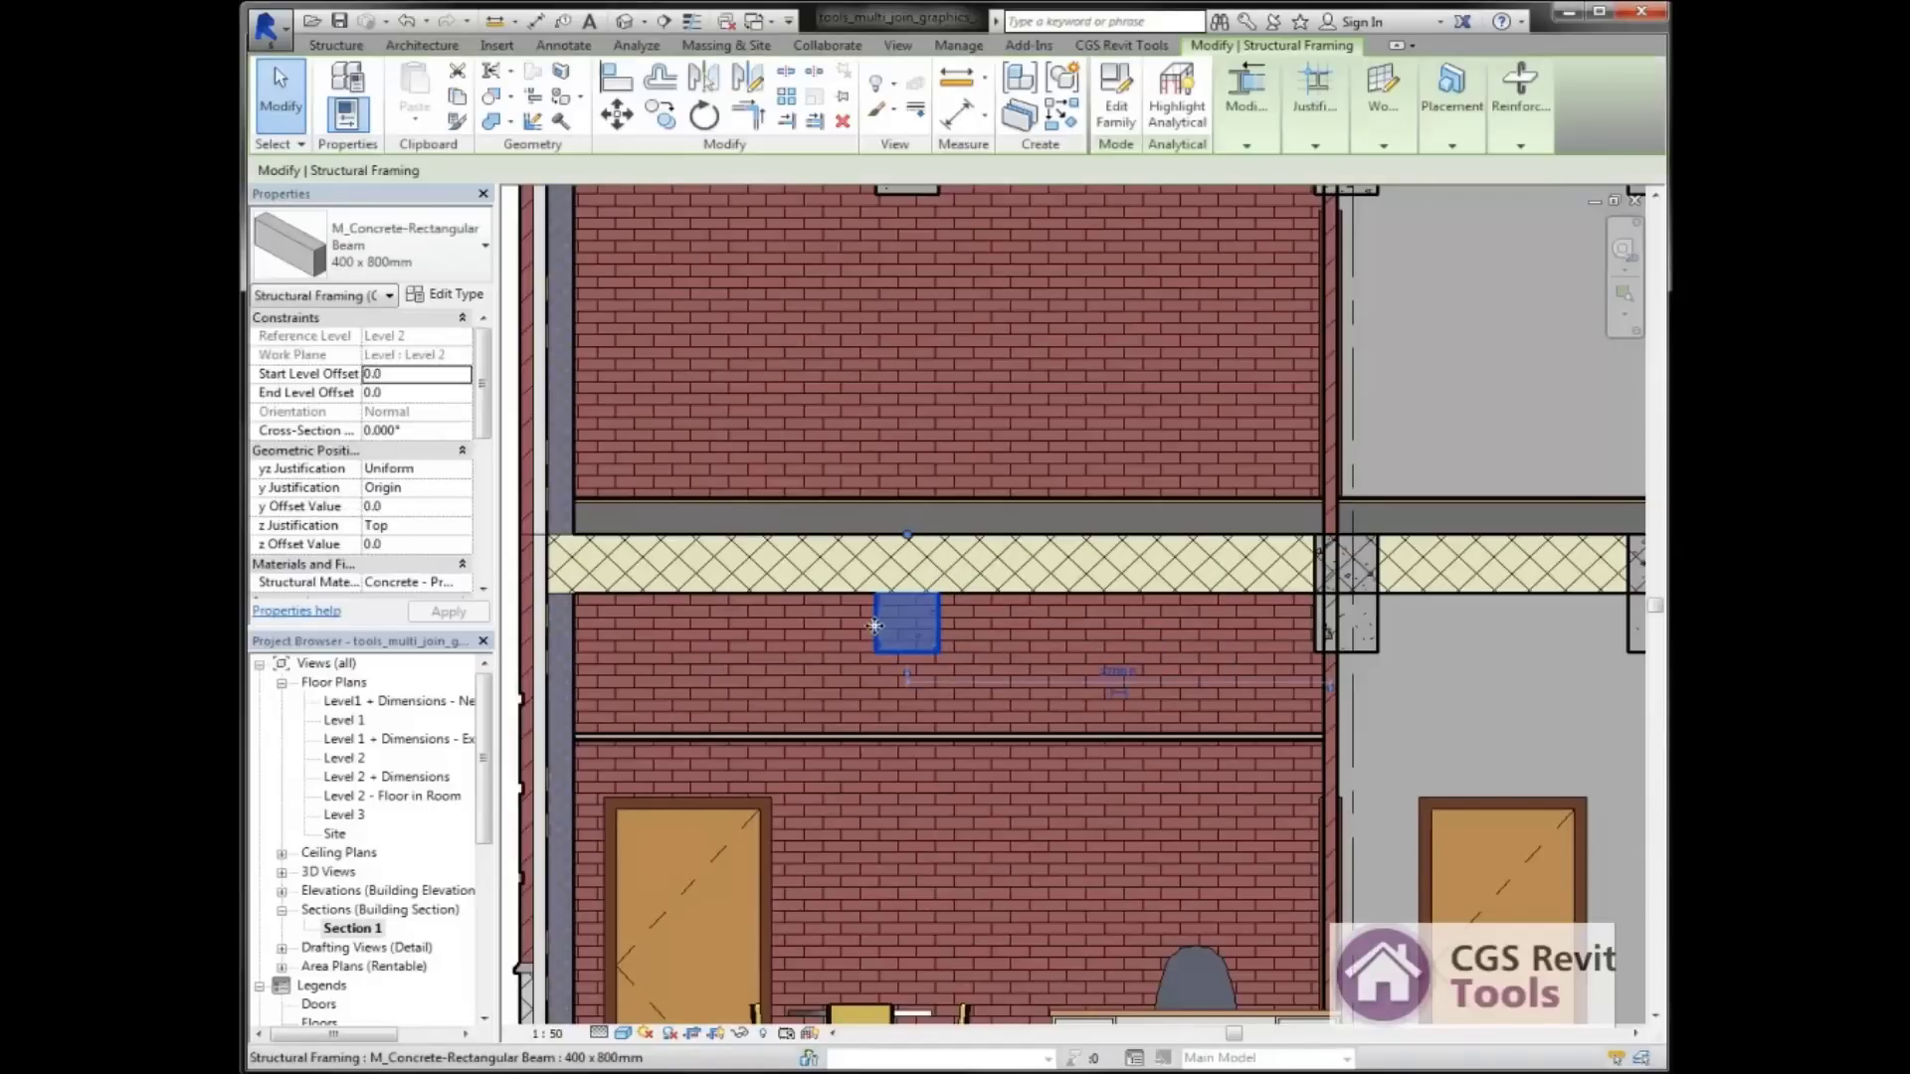
pyautogui.click(510, 122)
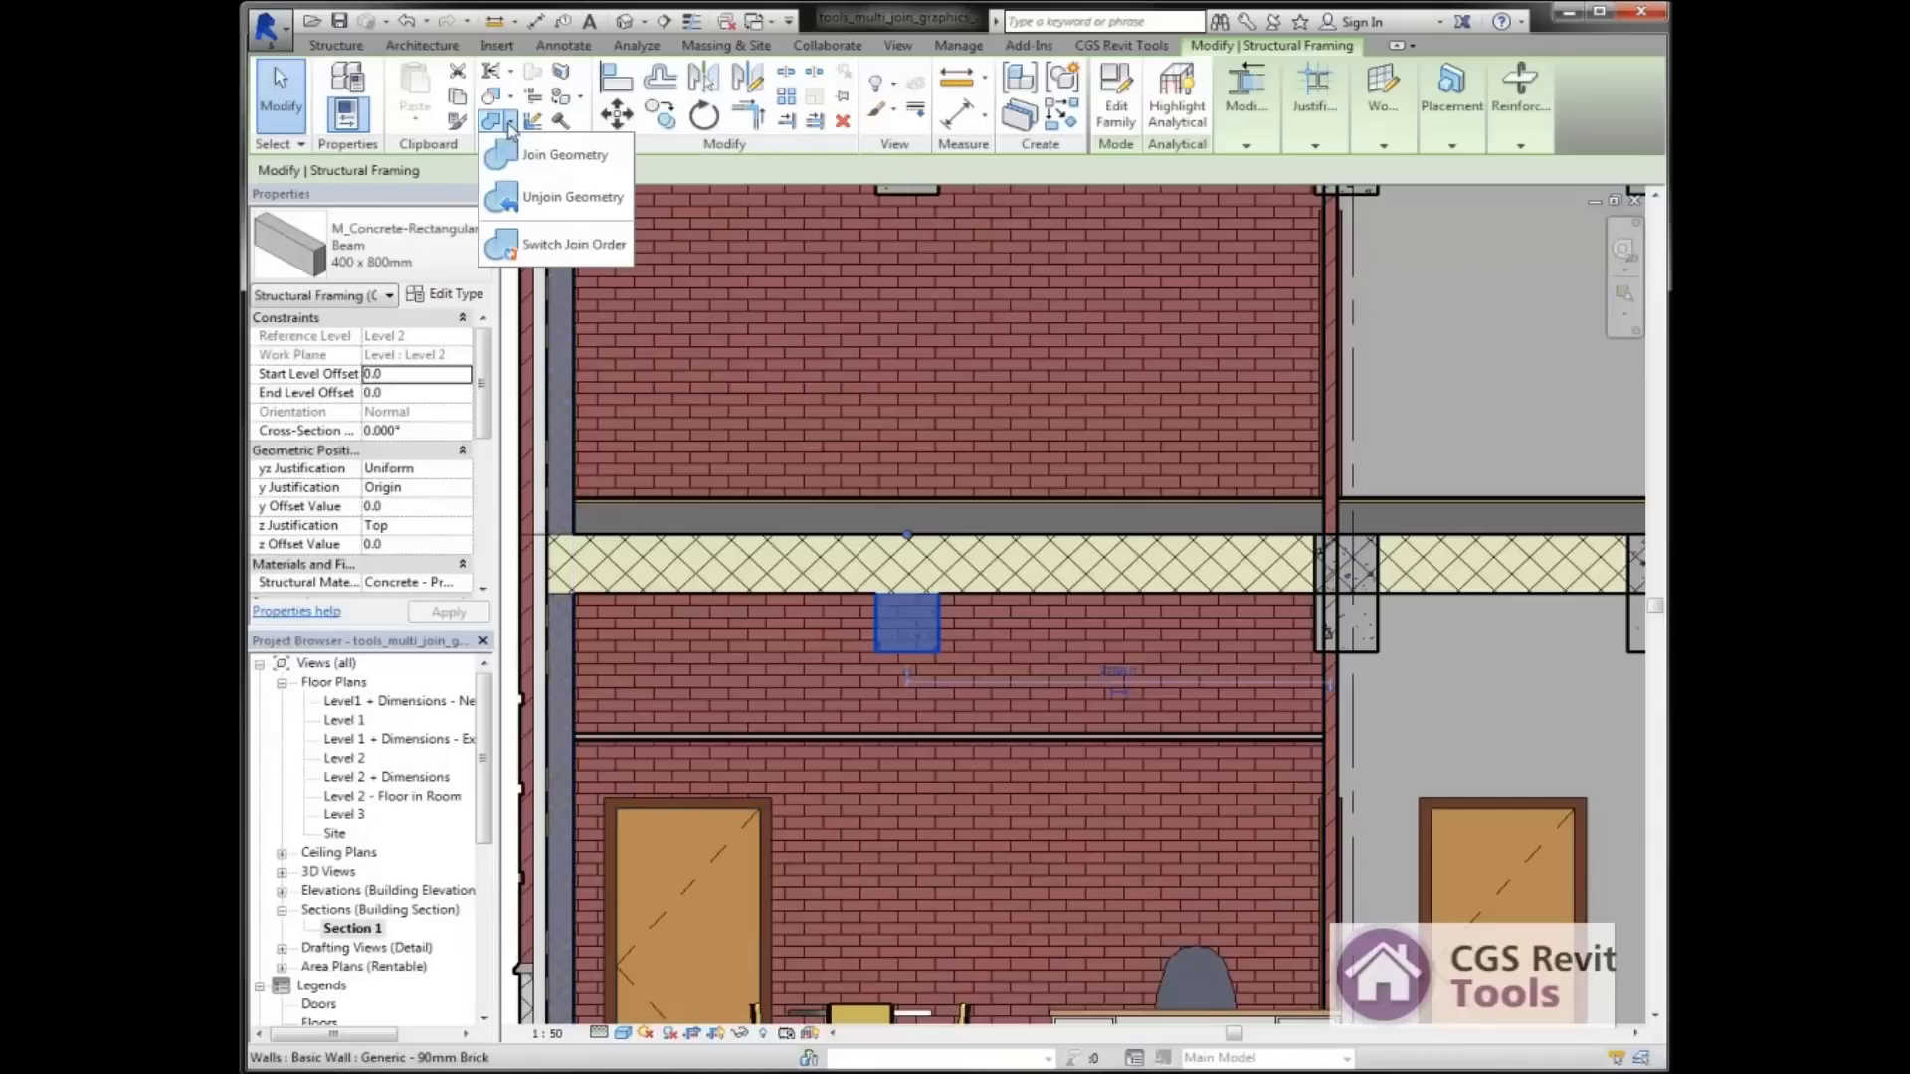
pyautogui.click(530, 248)
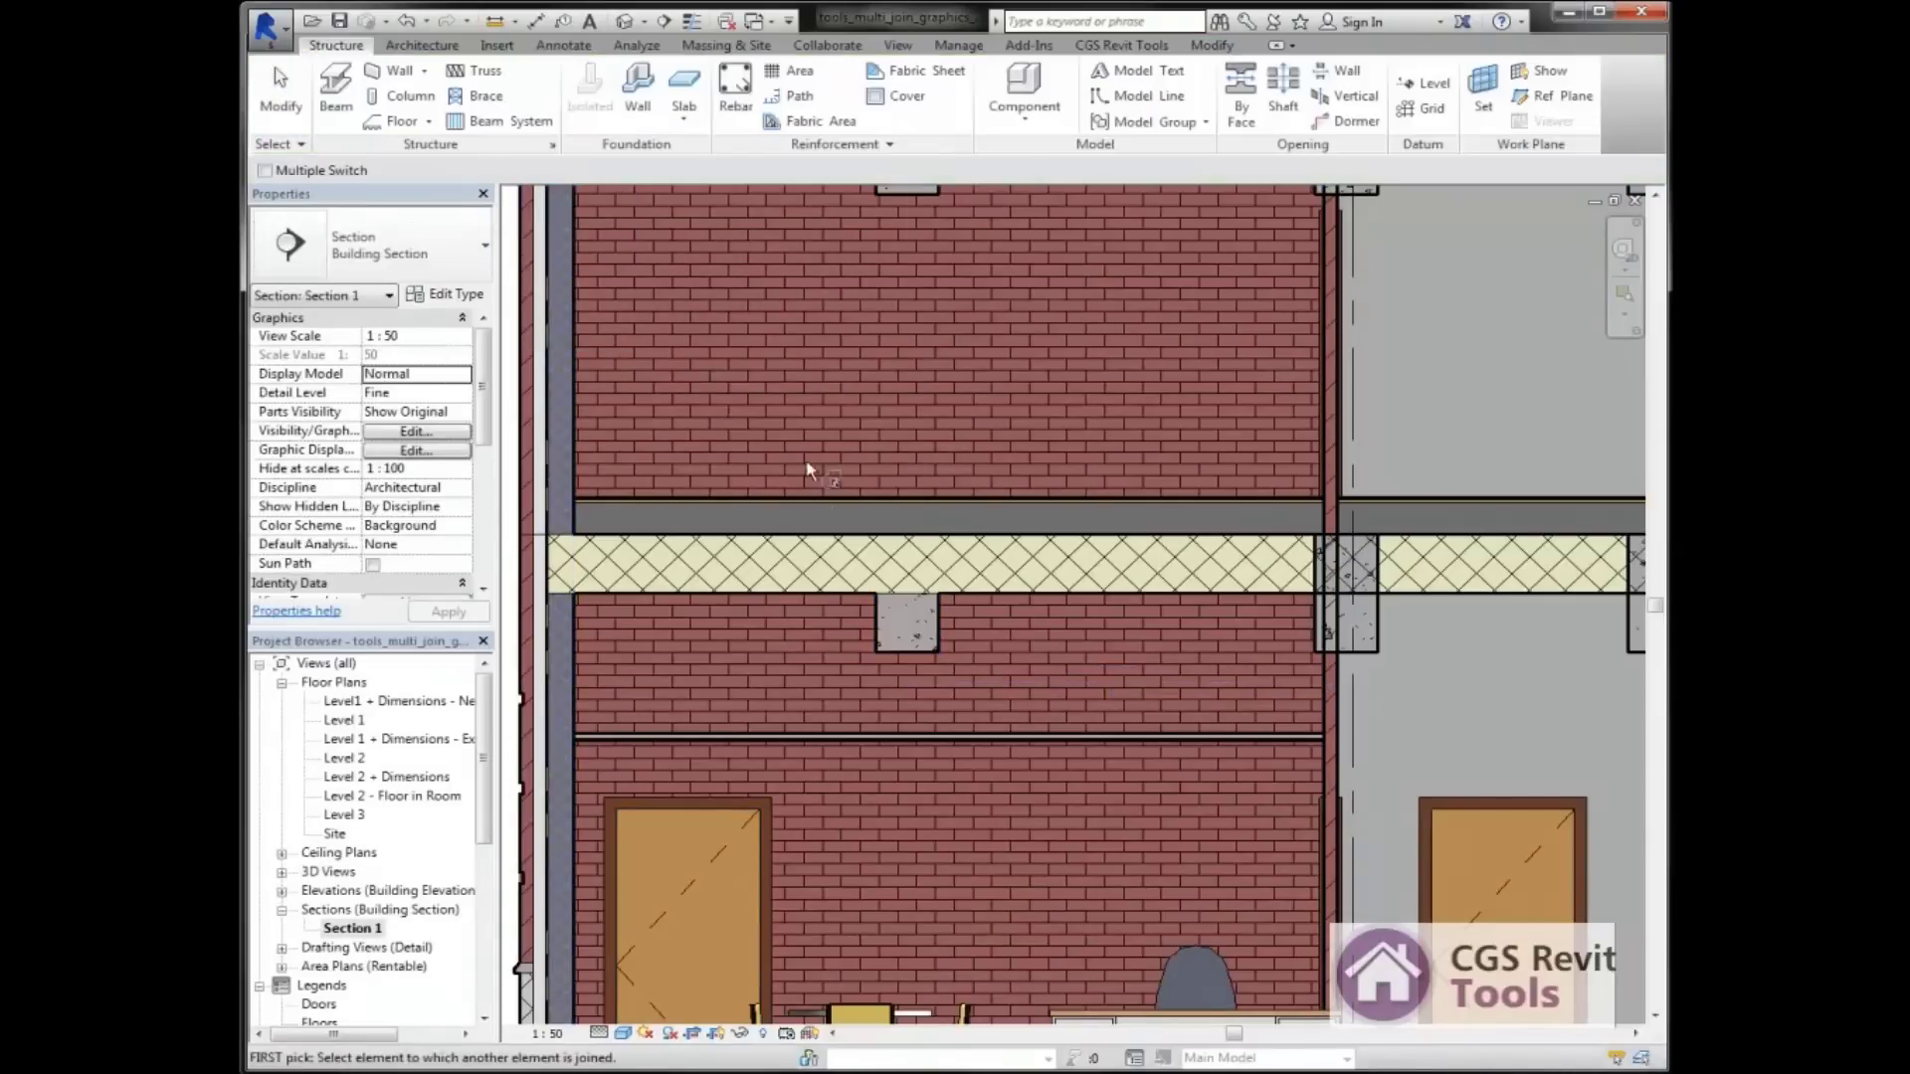
pyautogui.click(878, 626)
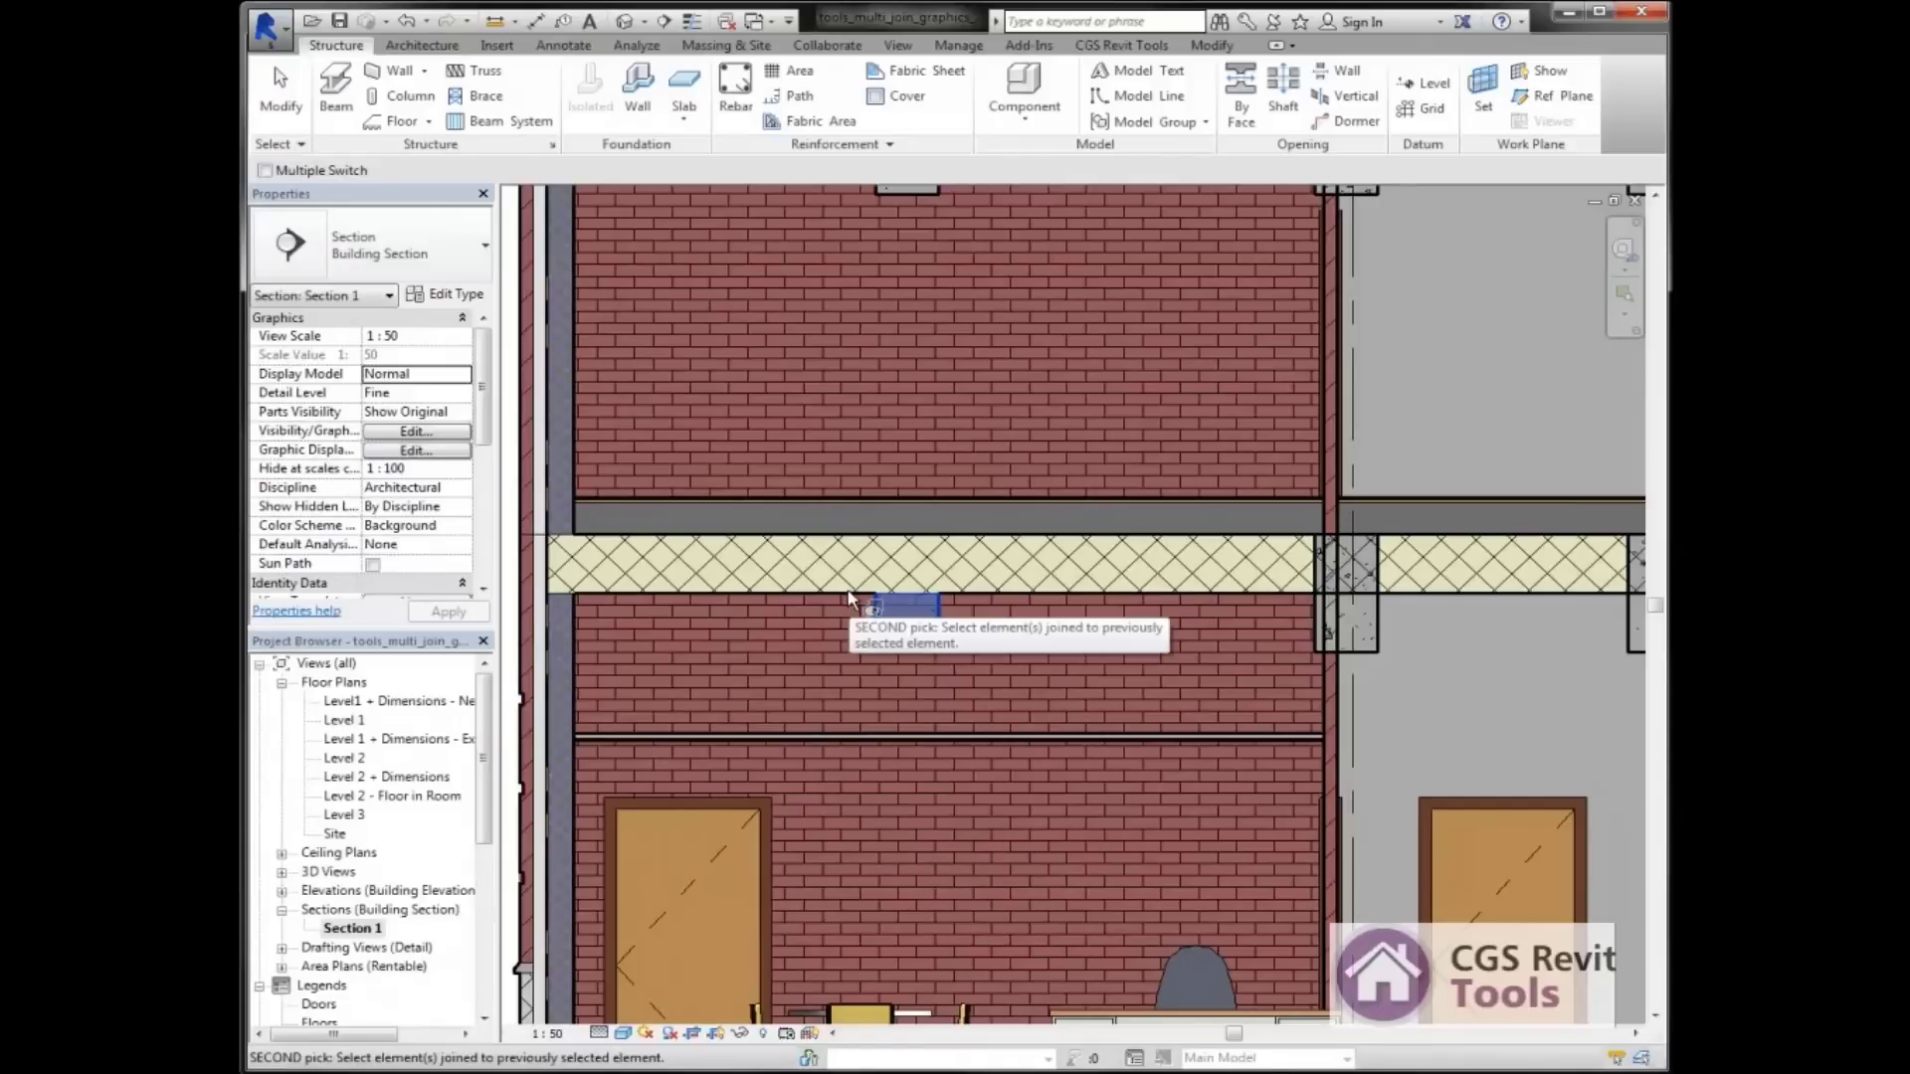
pyautogui.click(813, 550)
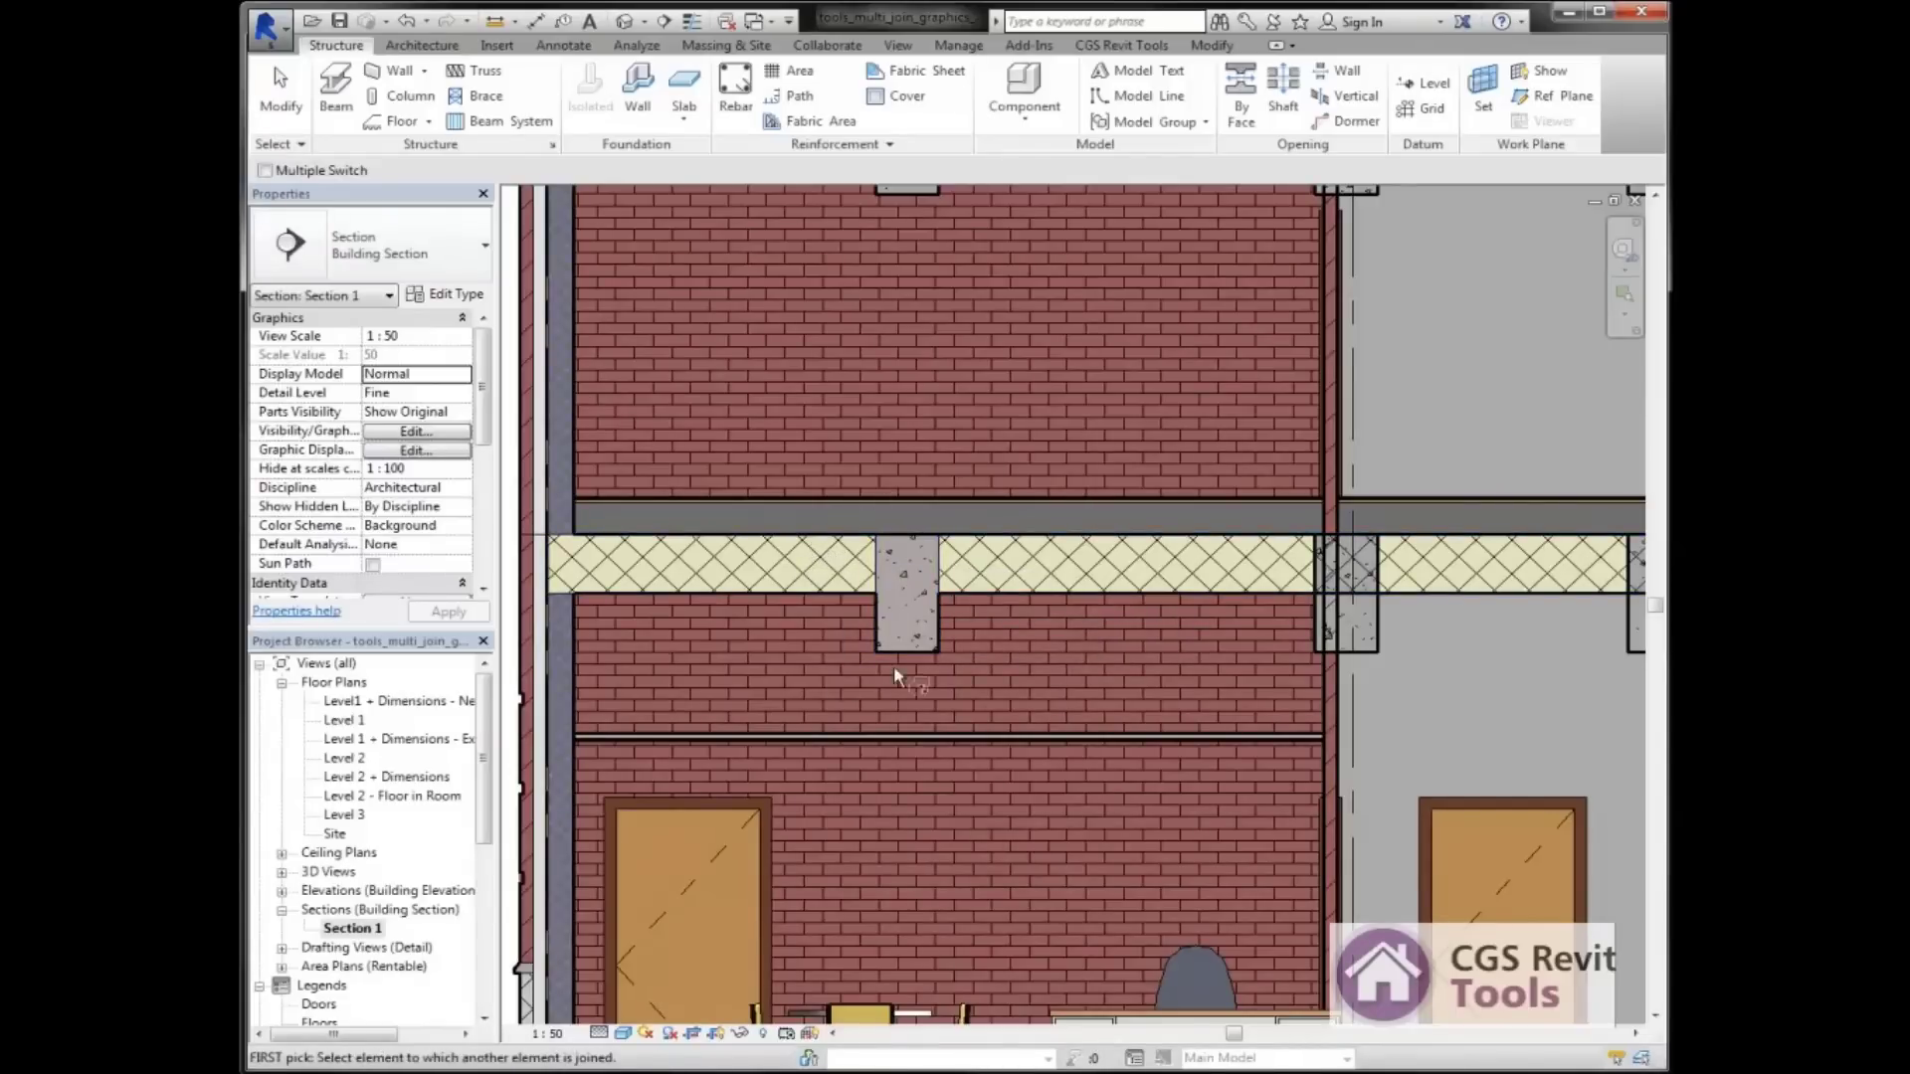
# - Open the {3D} view and select the entire building, leaving out the tree
pyautogui.scroll(-2, 1000, 565)
pyautogui.scroll(-5, 1000, 565)
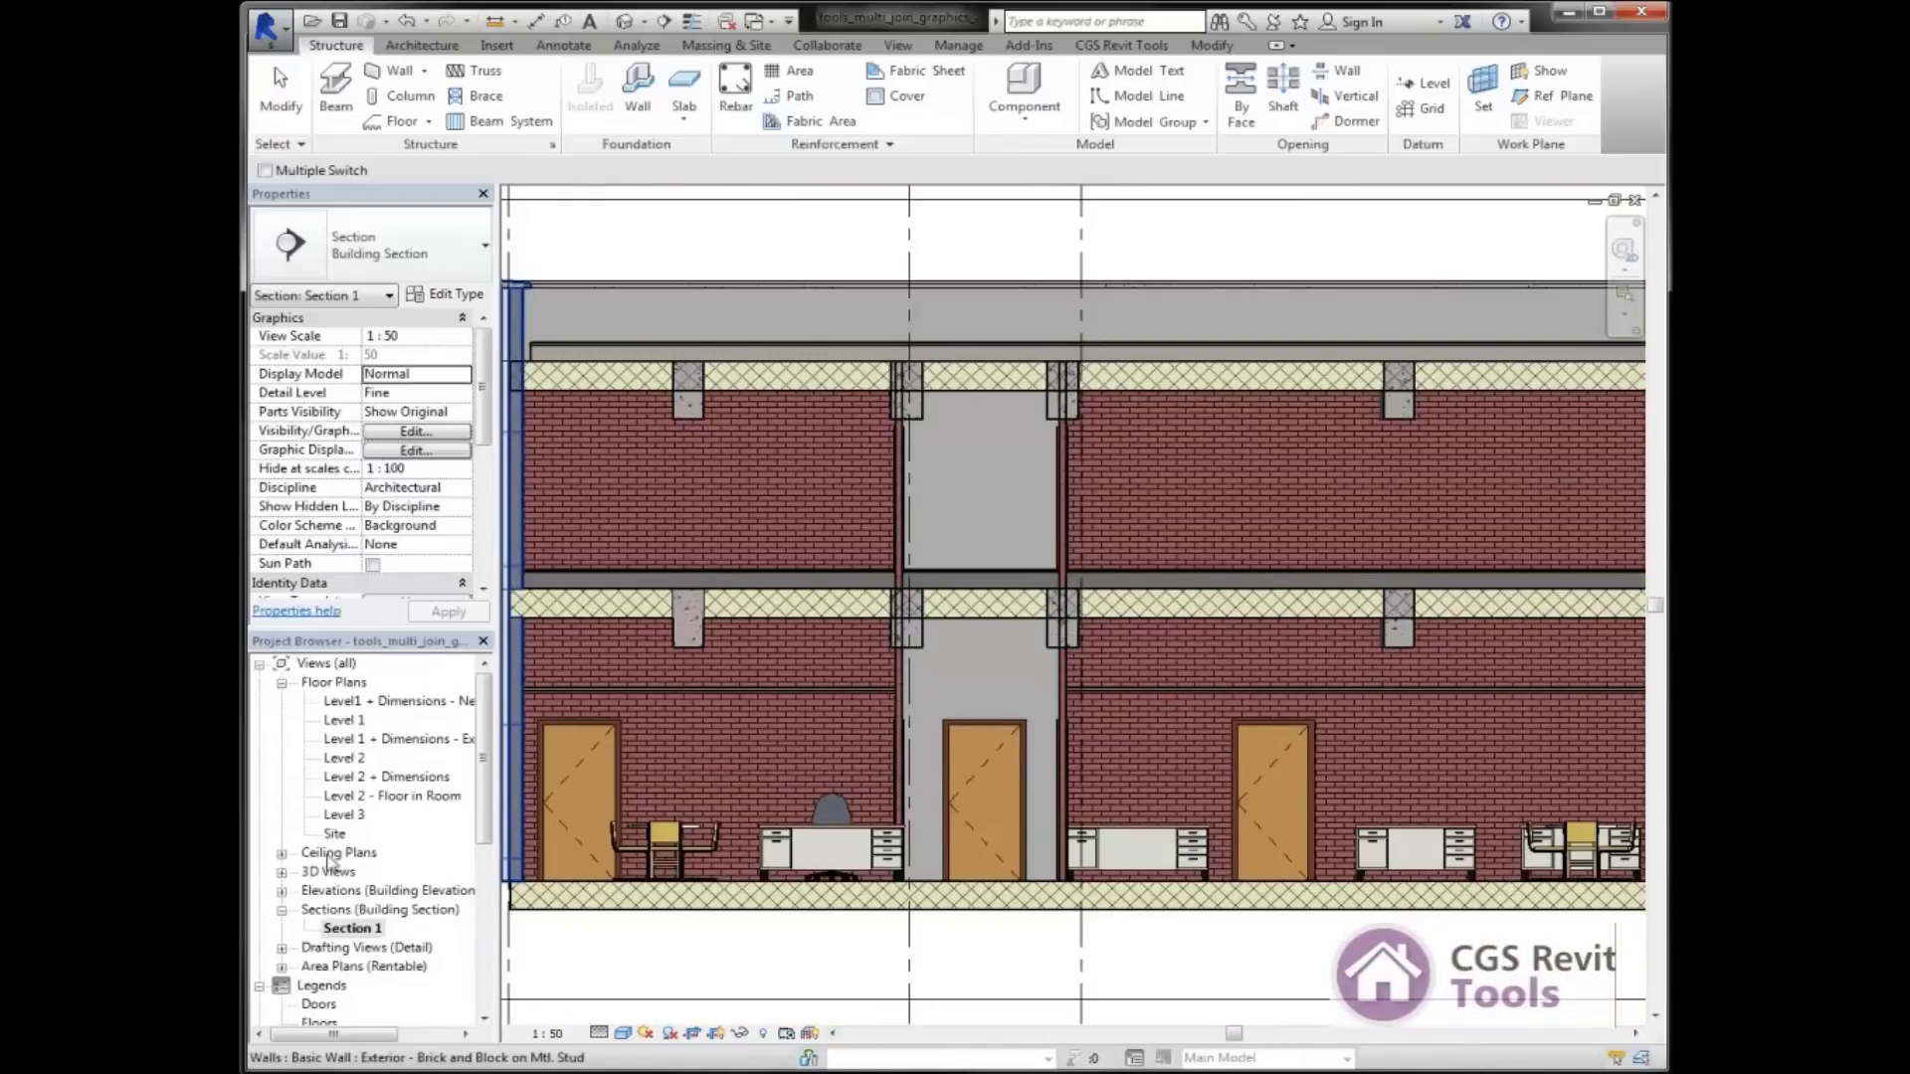
pyautogui.click(282, 872)
pyautogui.doubleClick(337, 890)
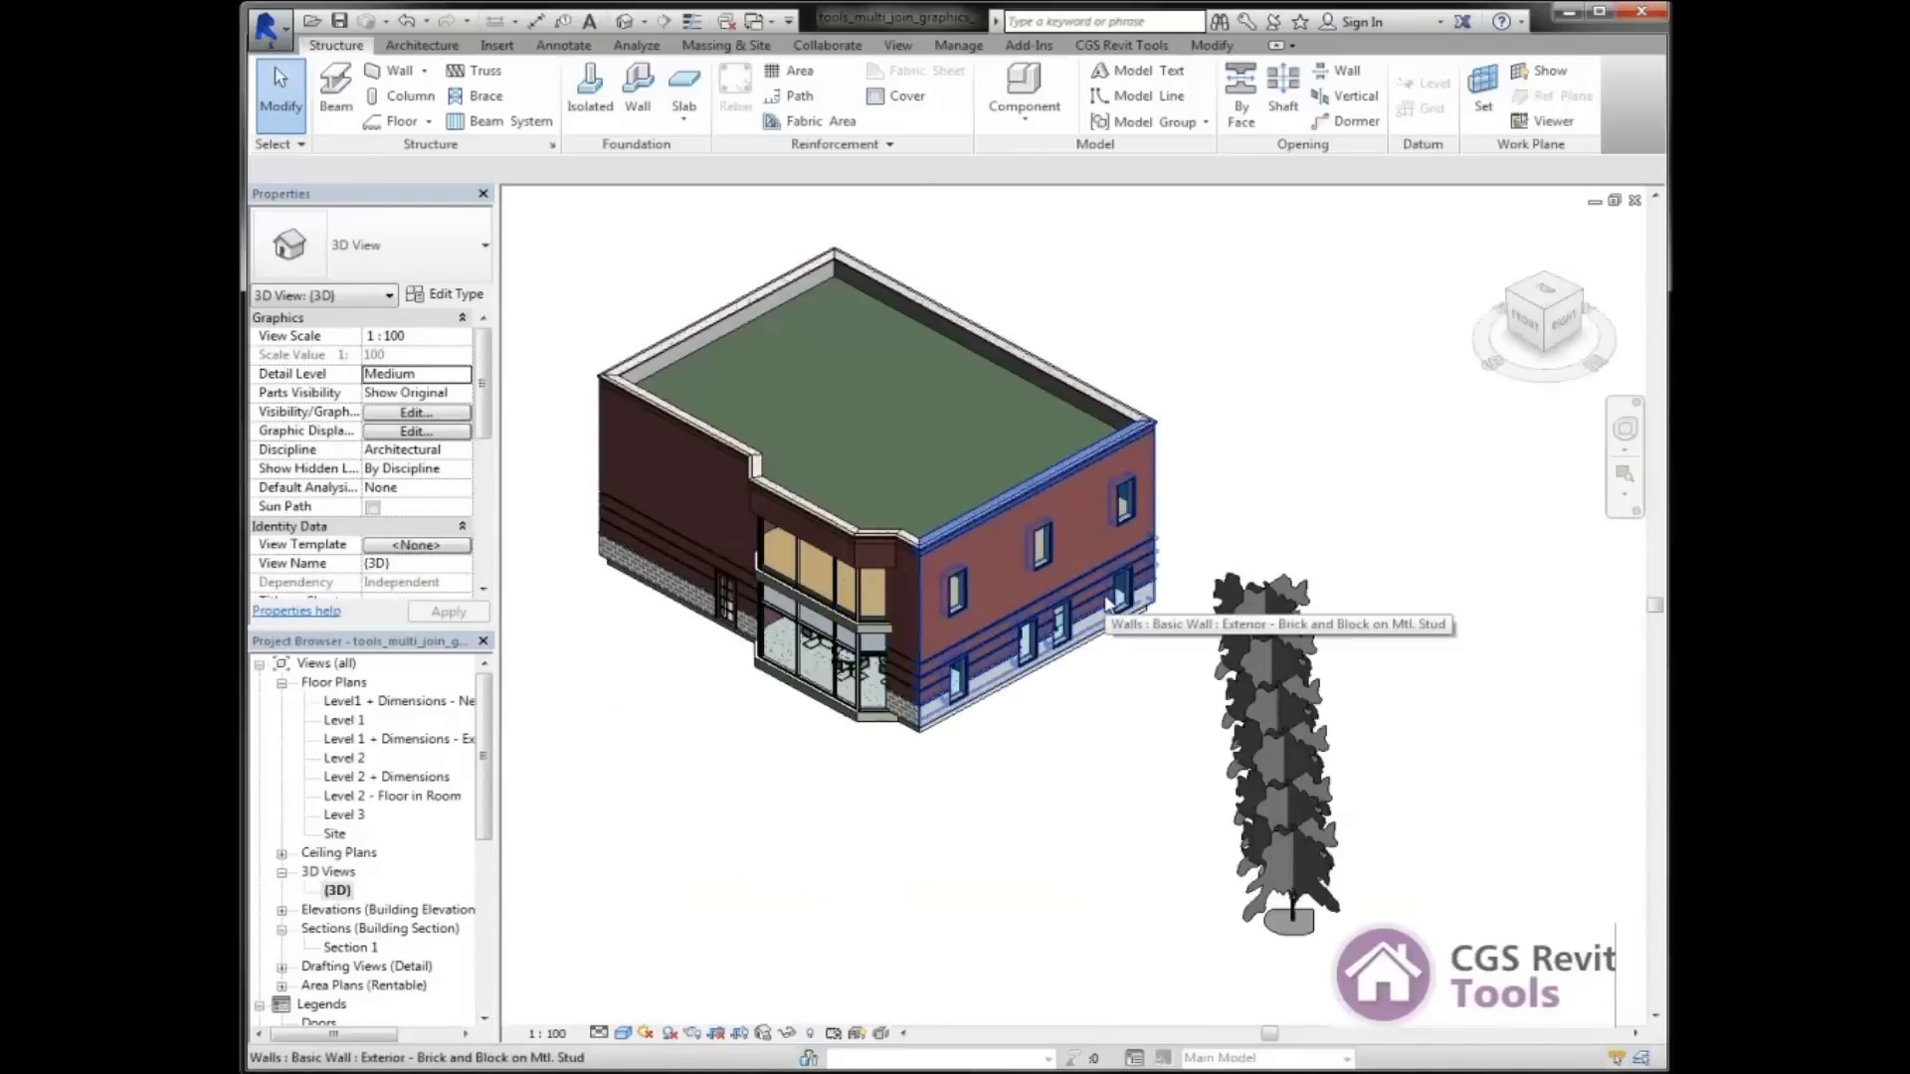
pyautogui.scroll(5, 1034, 462)
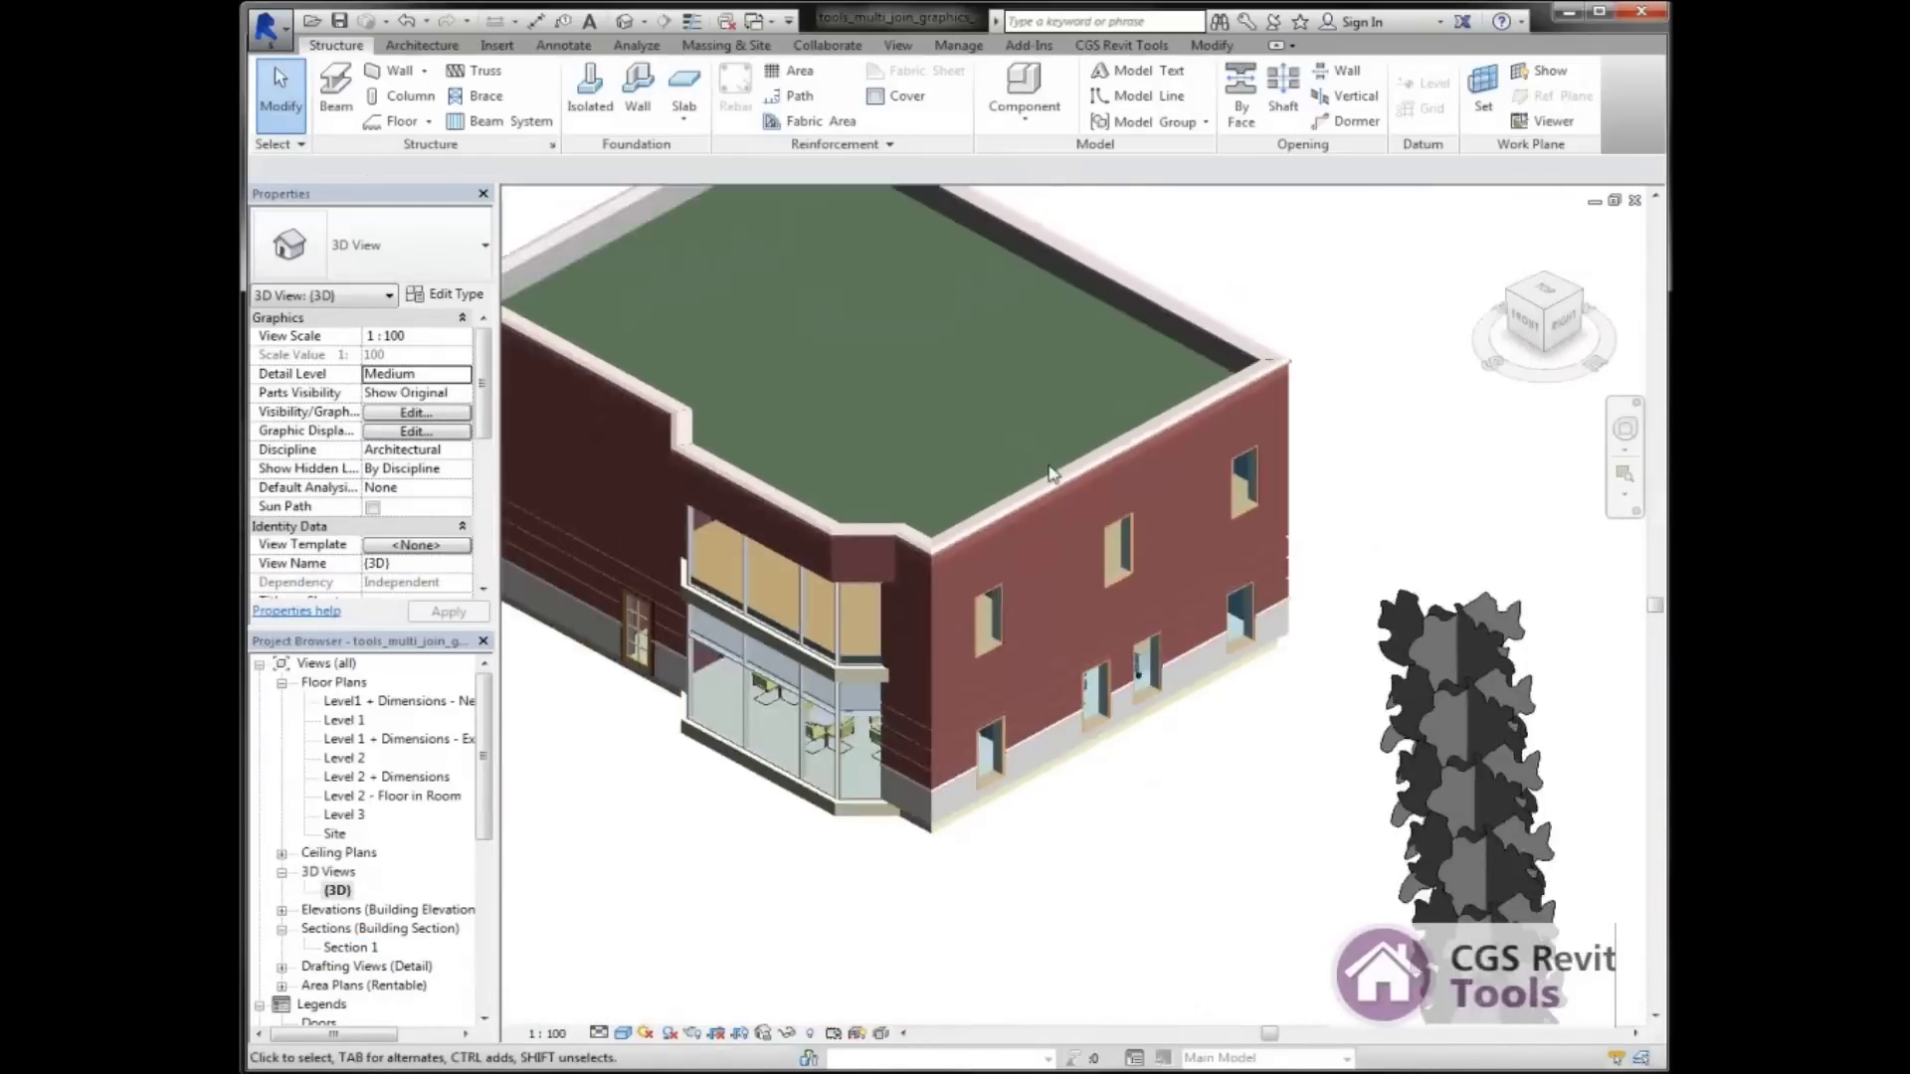
pyautogui.scroll(-5, 1052, 475)
pyautogui.moveTo(595, 191); pyautogui.dragTo(1243, 769)
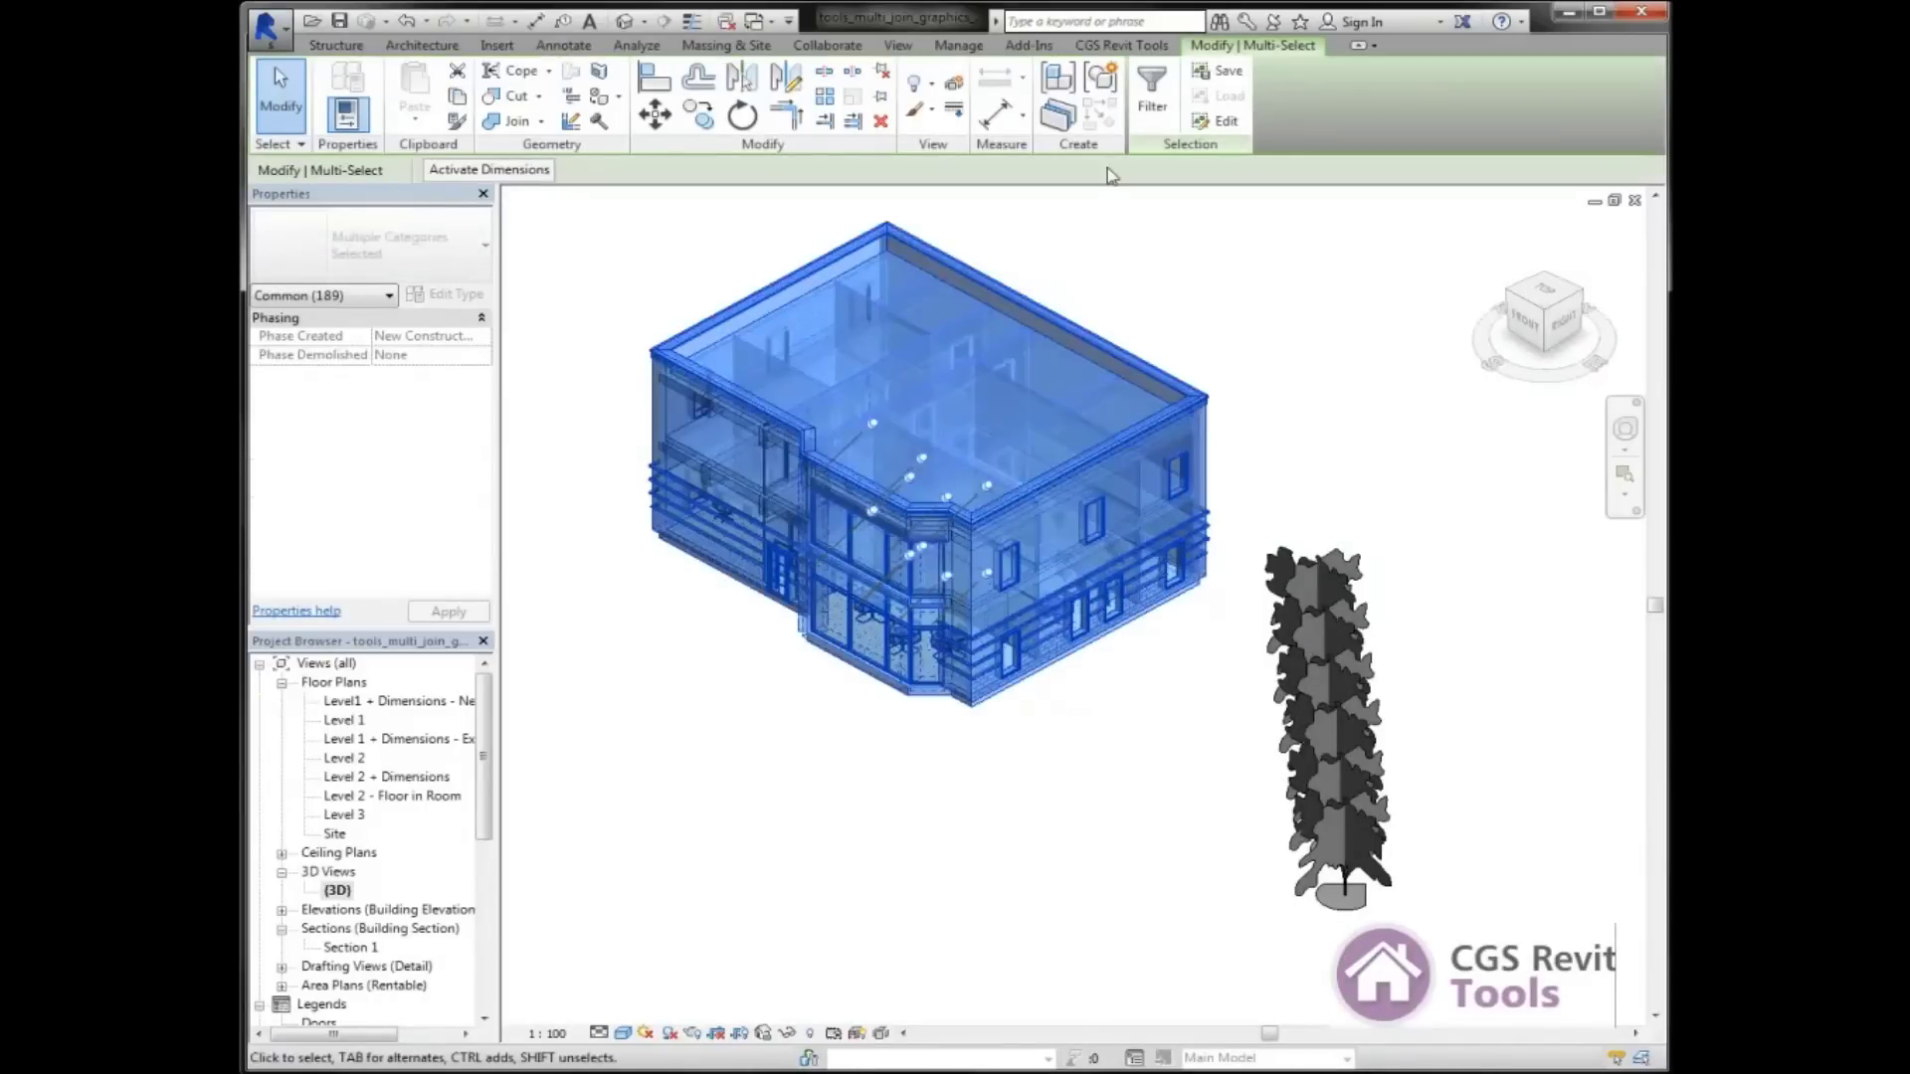
# - Run Multi Join on the selected building with Floors as first priority and Walls as secondary priority
pyautogui.click(1125, 47)
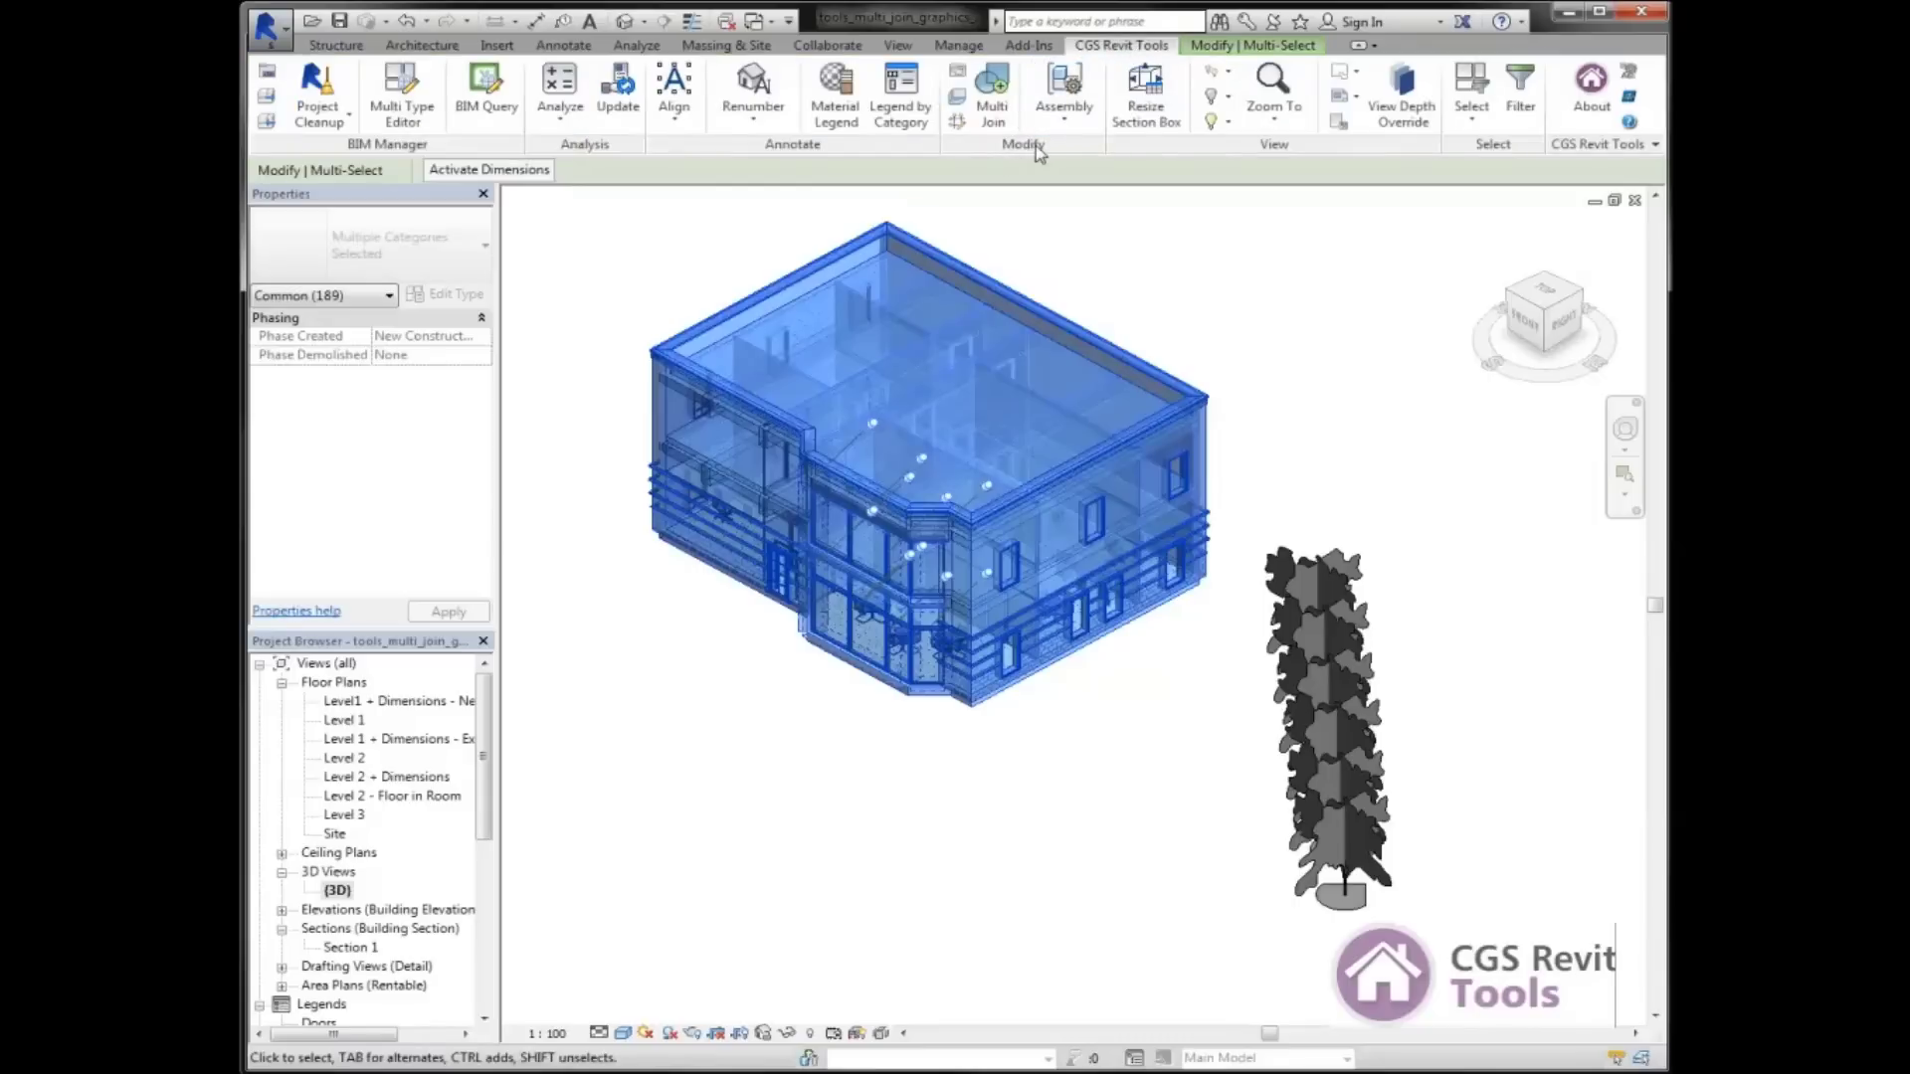
pyautogui.click(994, 90)
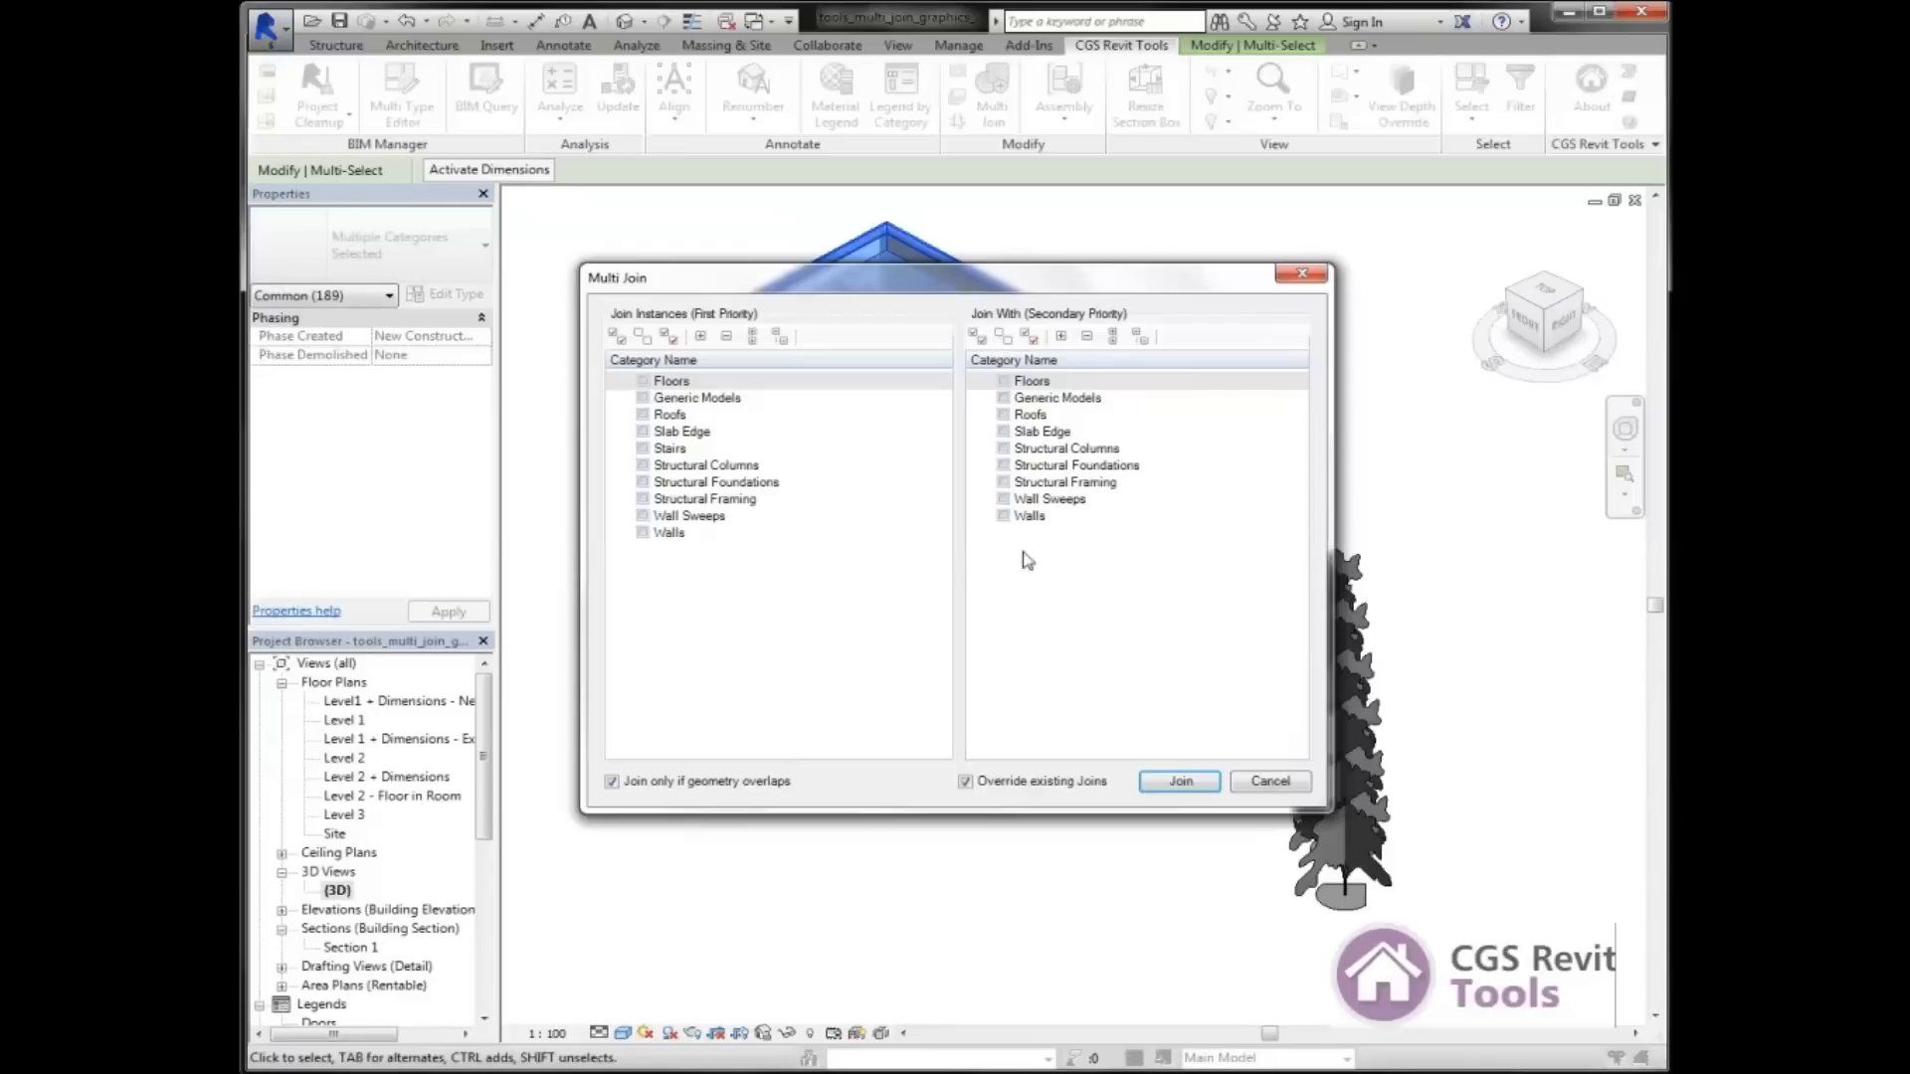
pyautogui.click(643, 382)
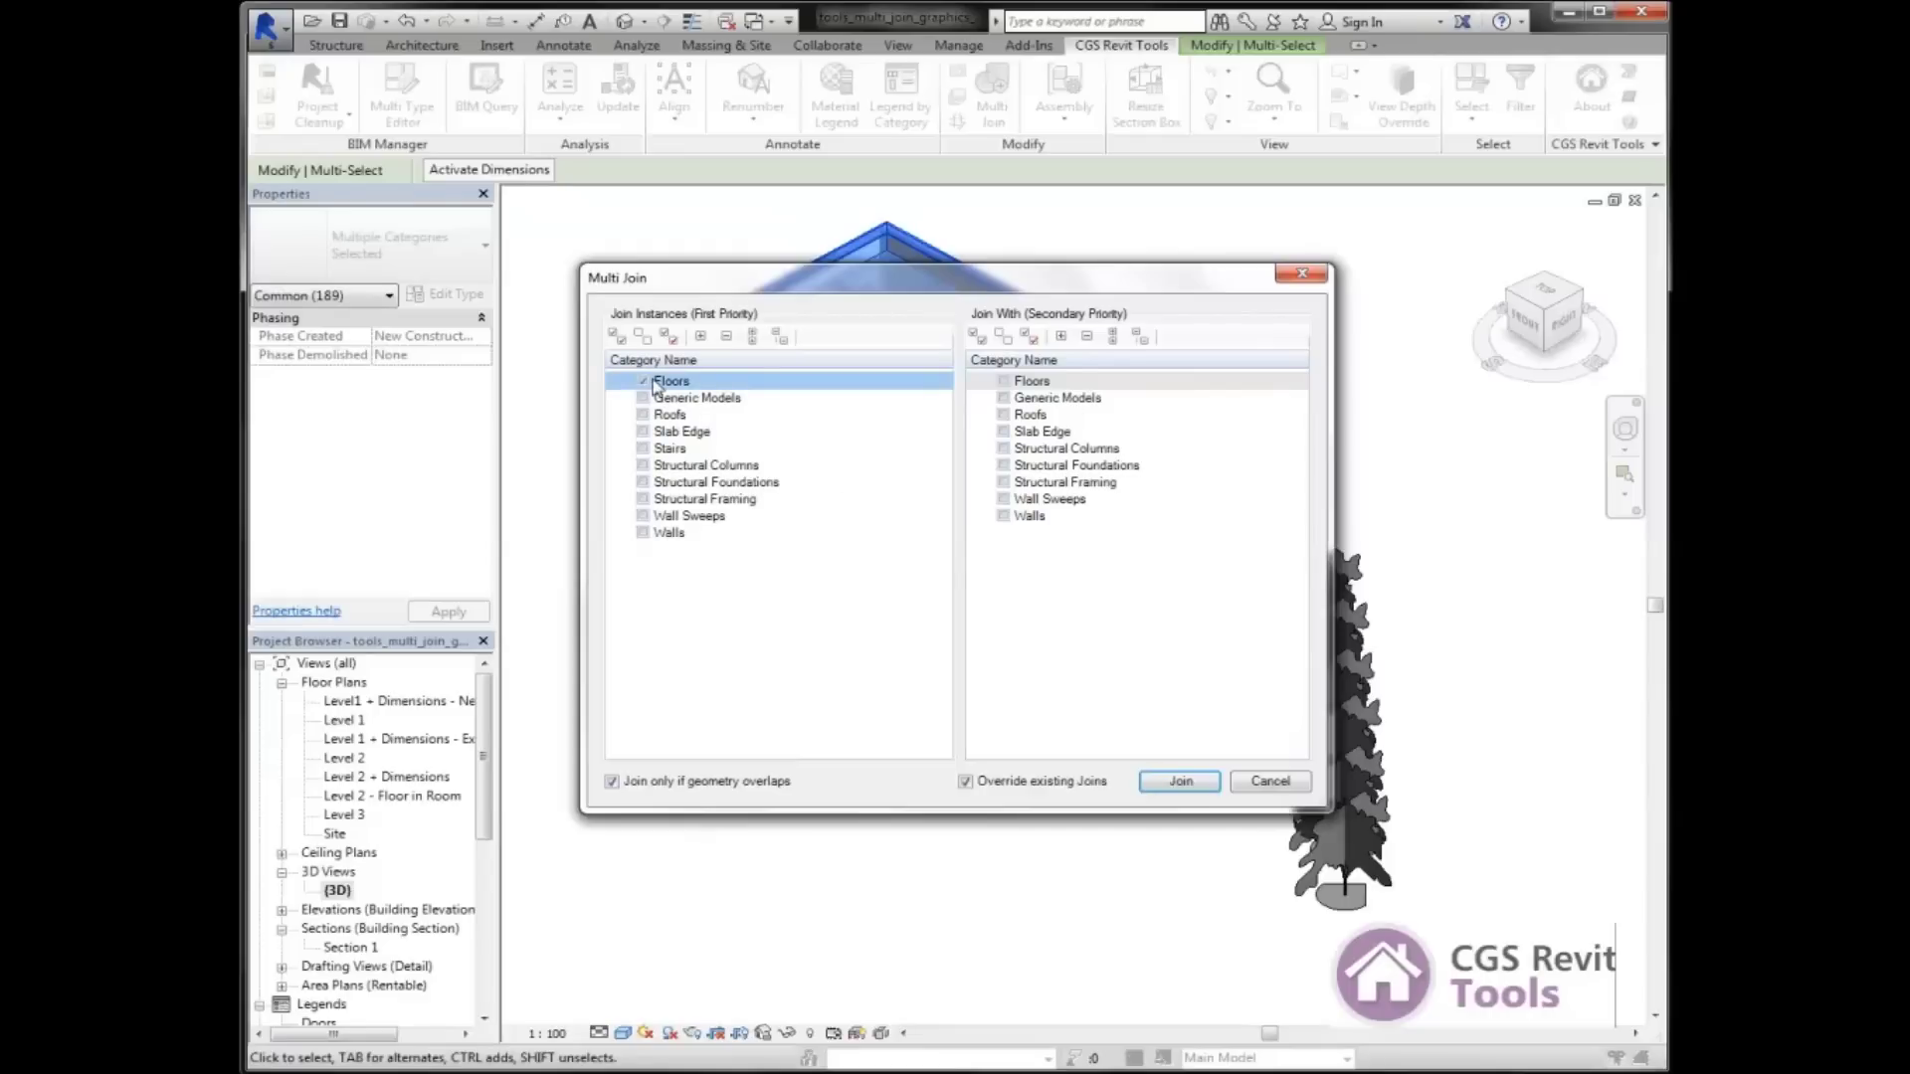
pyautogui.click(1004, 517)
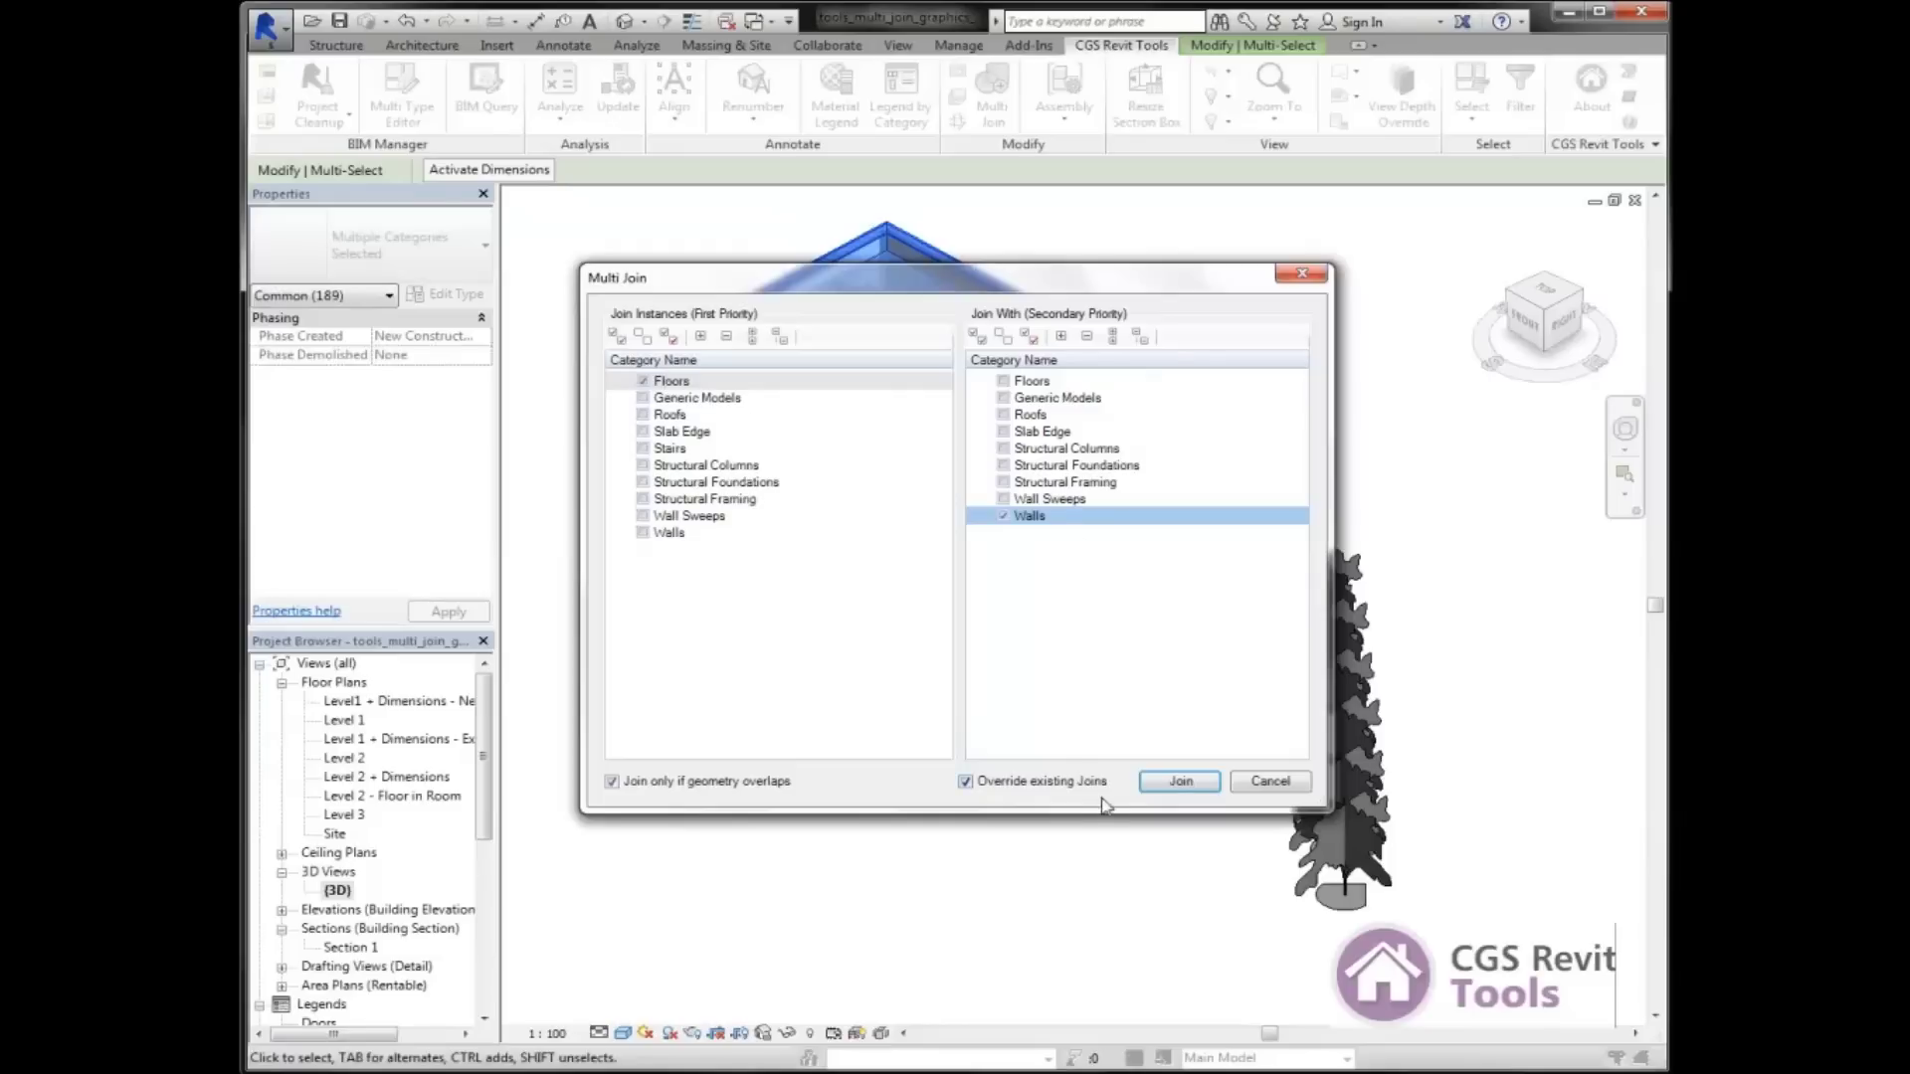
pyautogui.click(1199, 783)
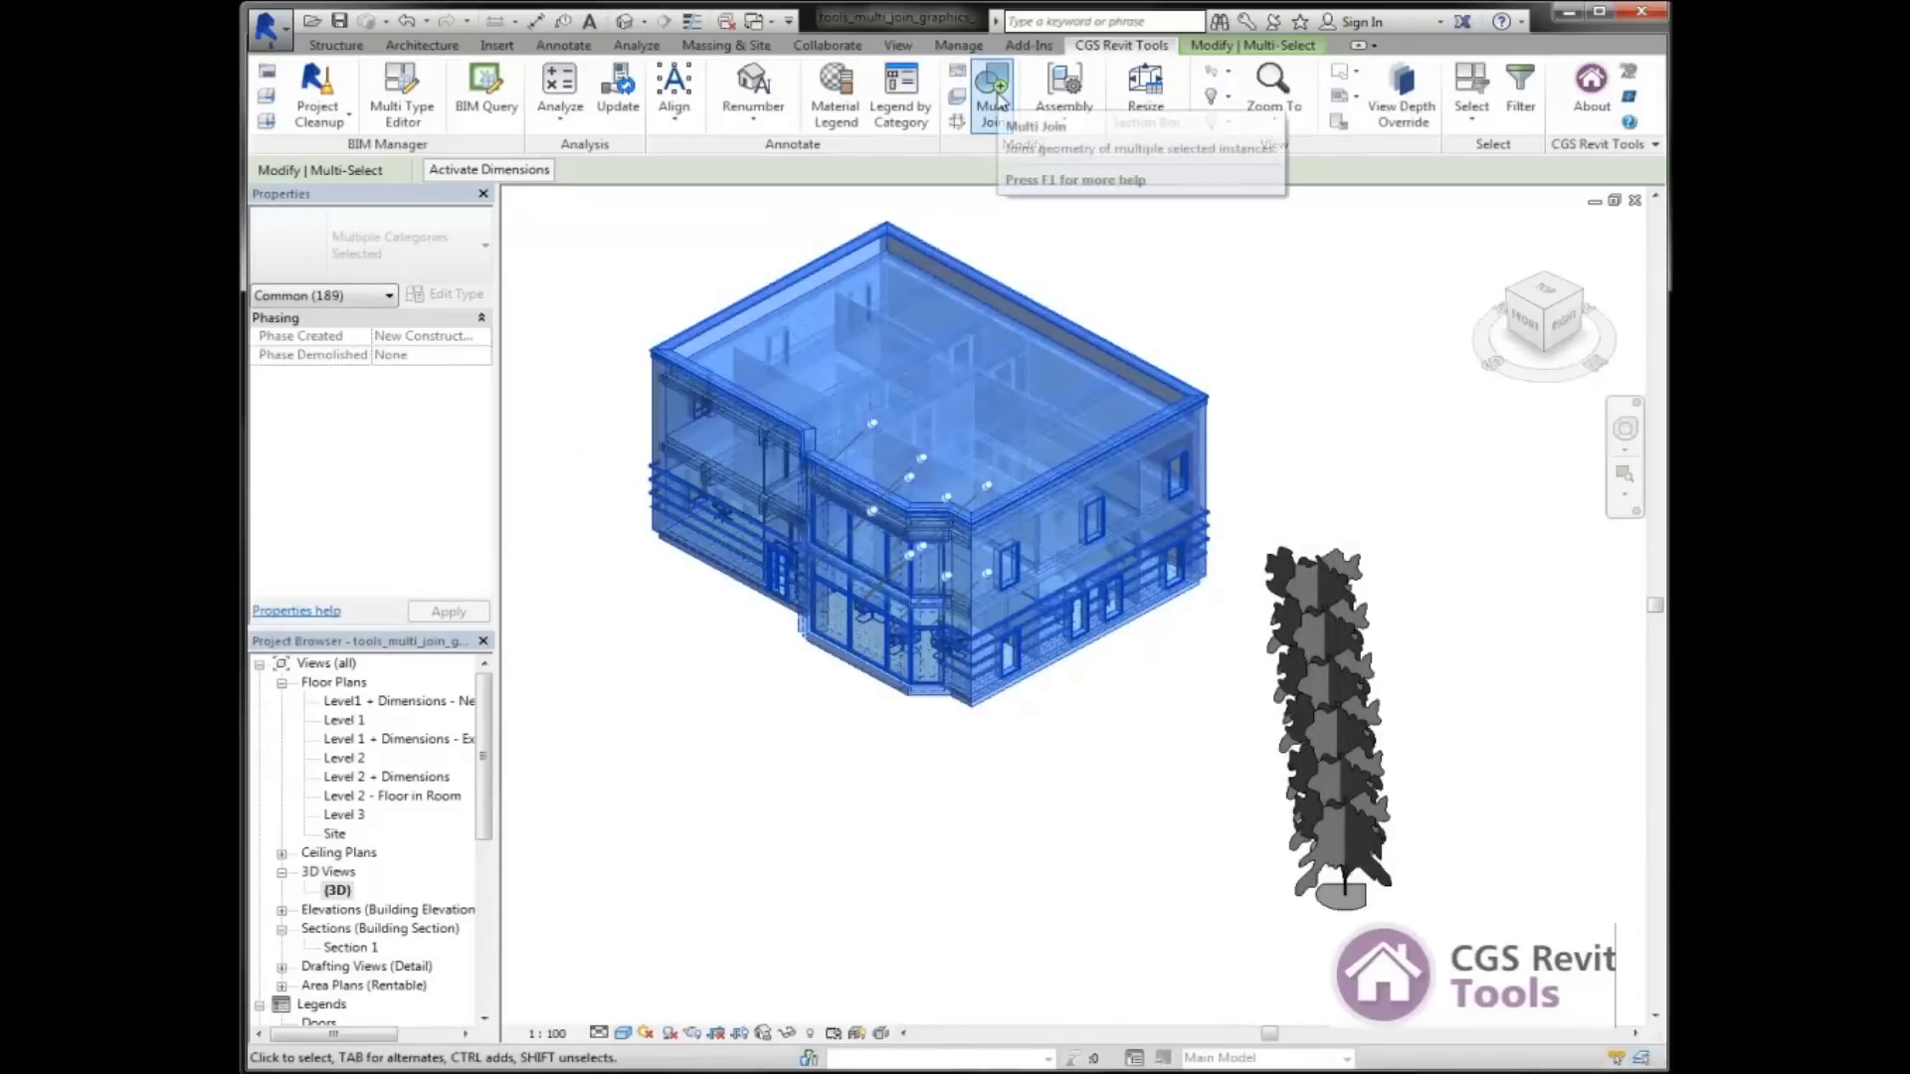
# - Run Multi Join again with Structural Framing as first priority and Floors as secondary priority
pyautogui.click(995, 97)
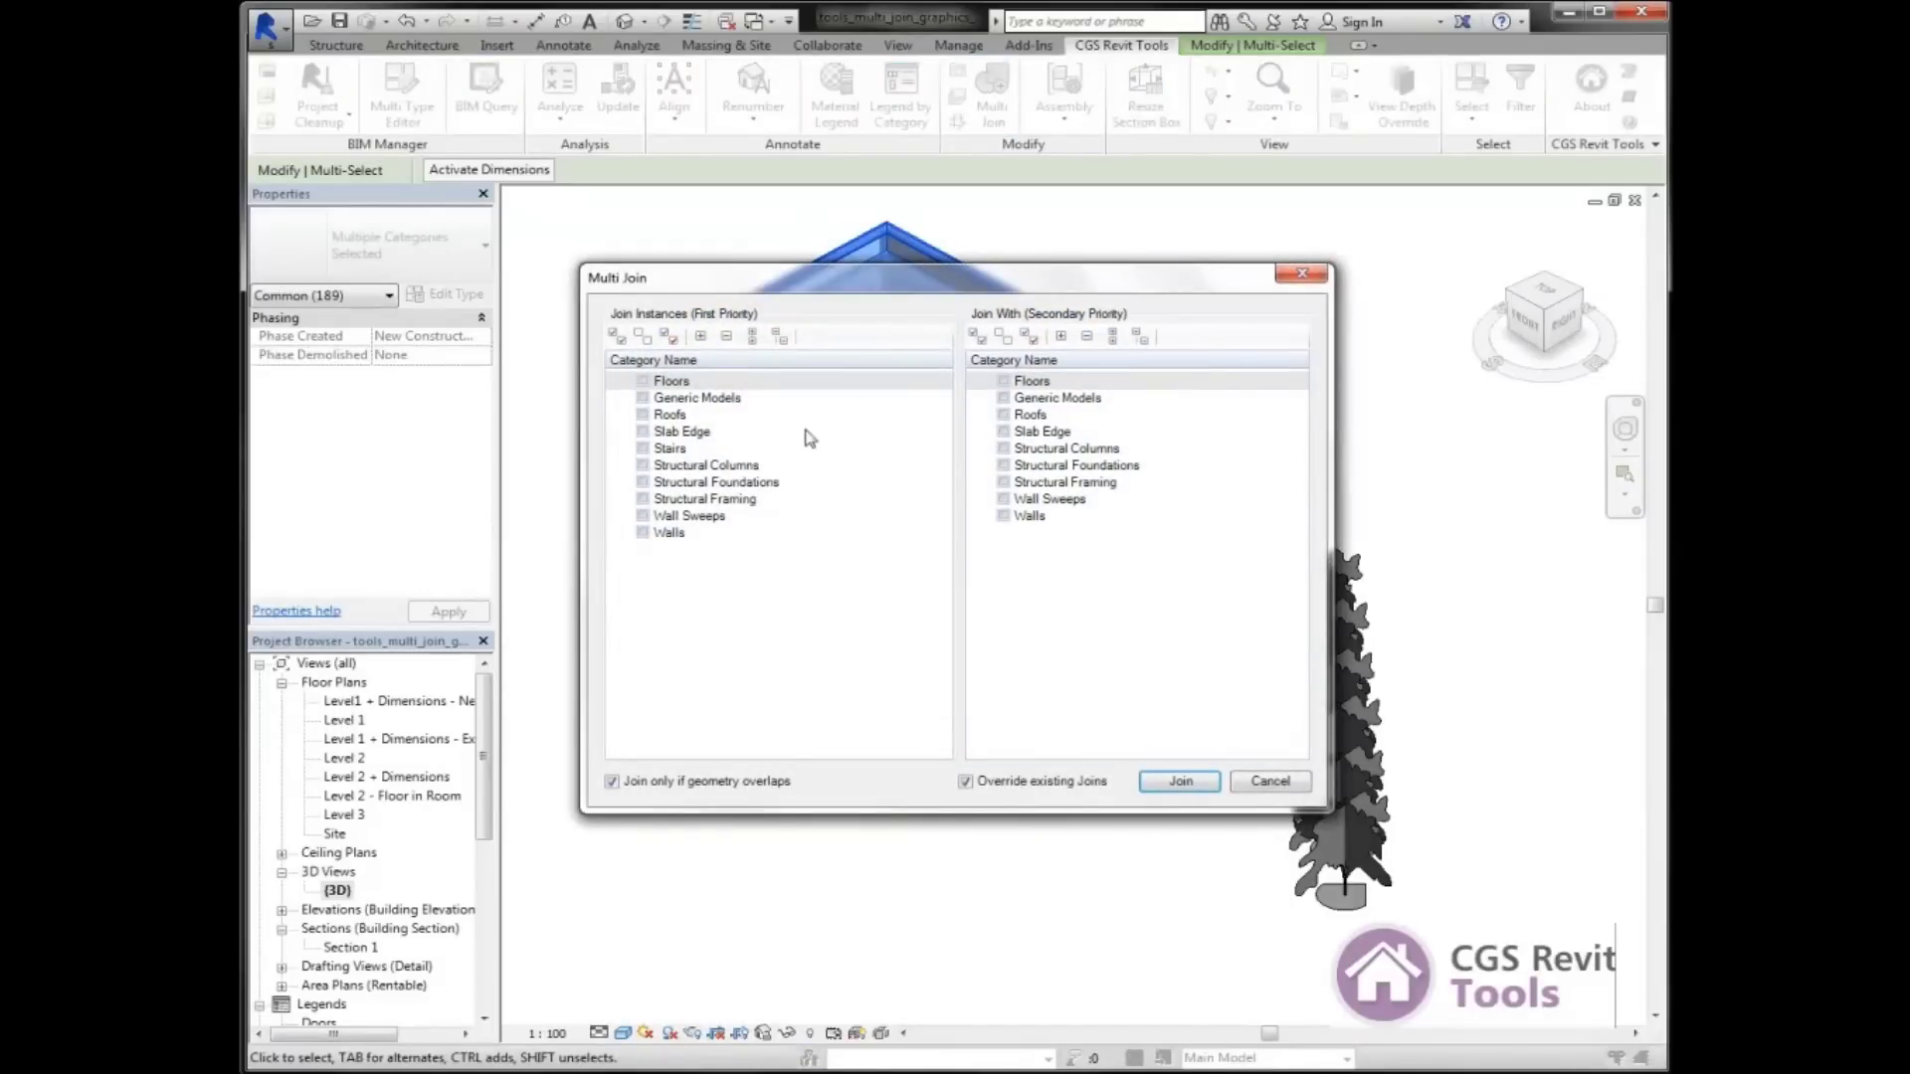
pyautogui.click(642, 500)
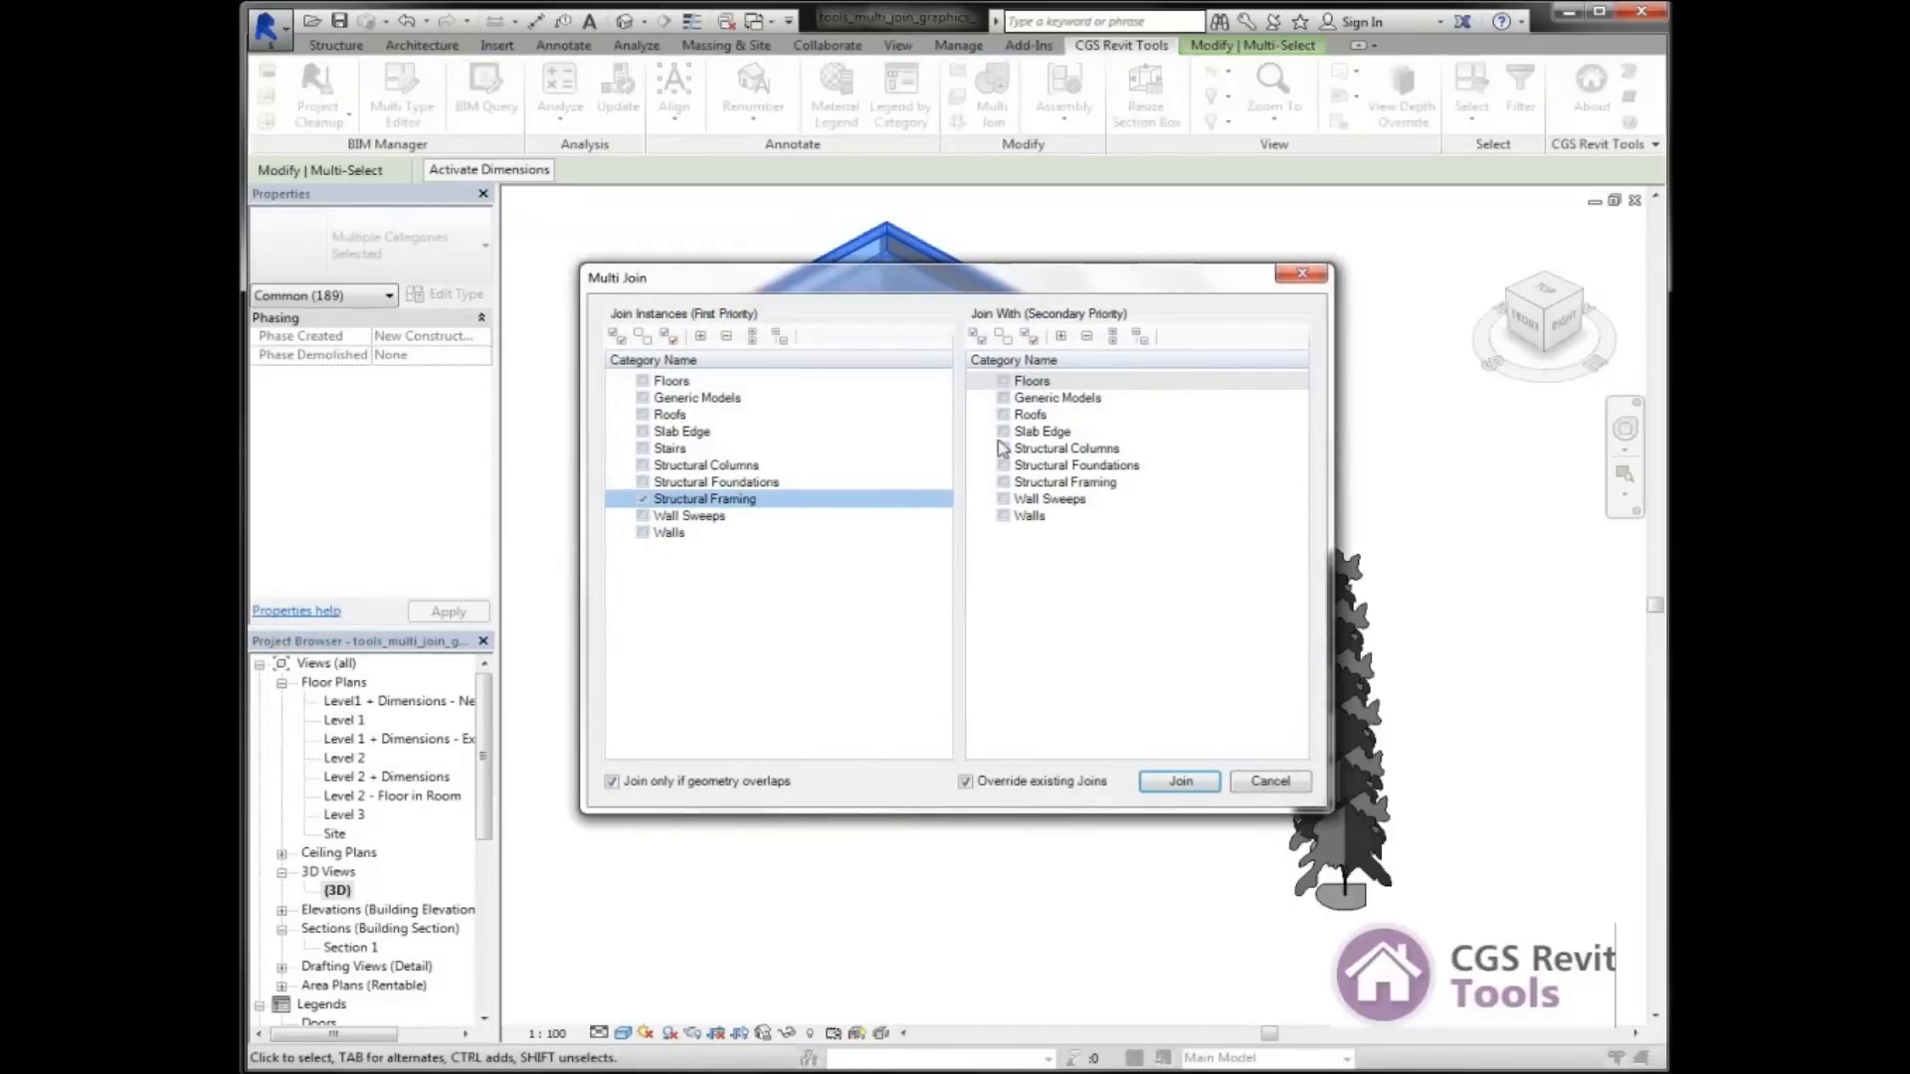
pyautogui.click(1003, 382)
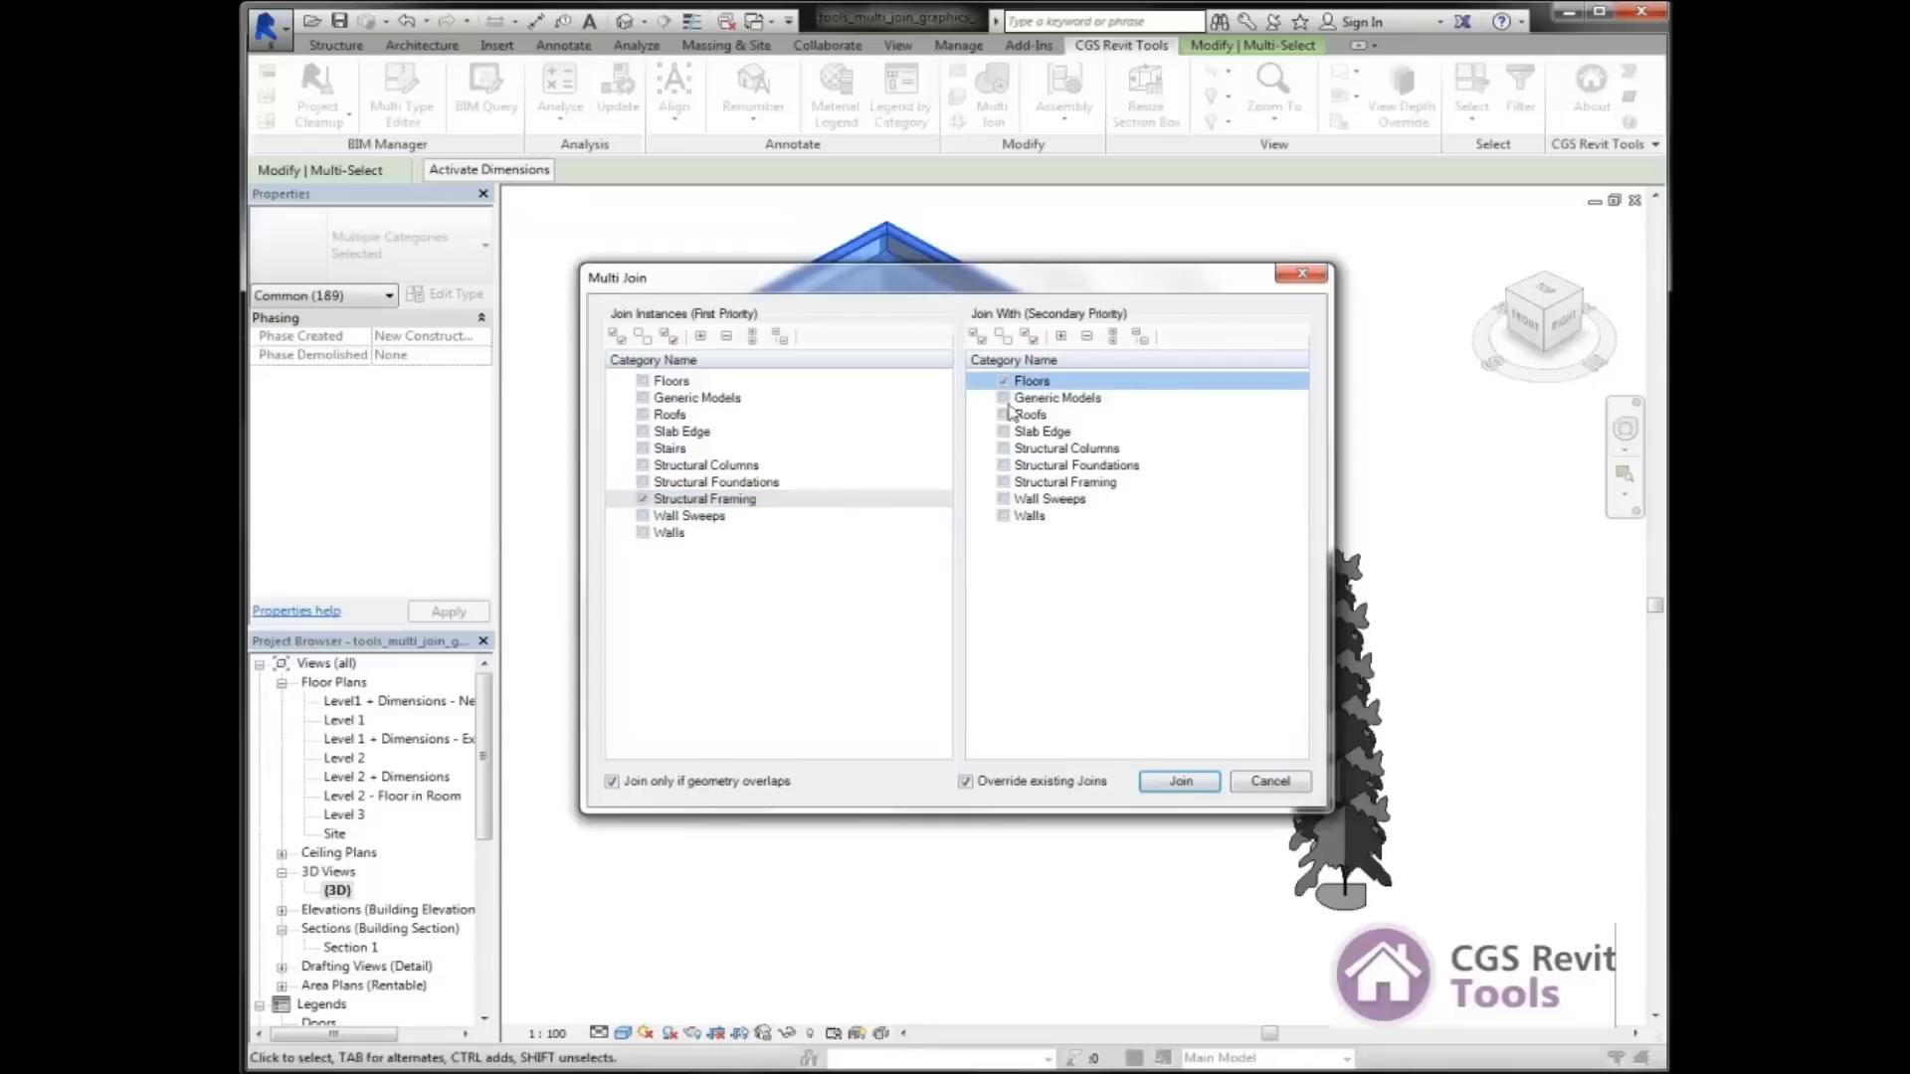
pyautogui.click(1181, 785)
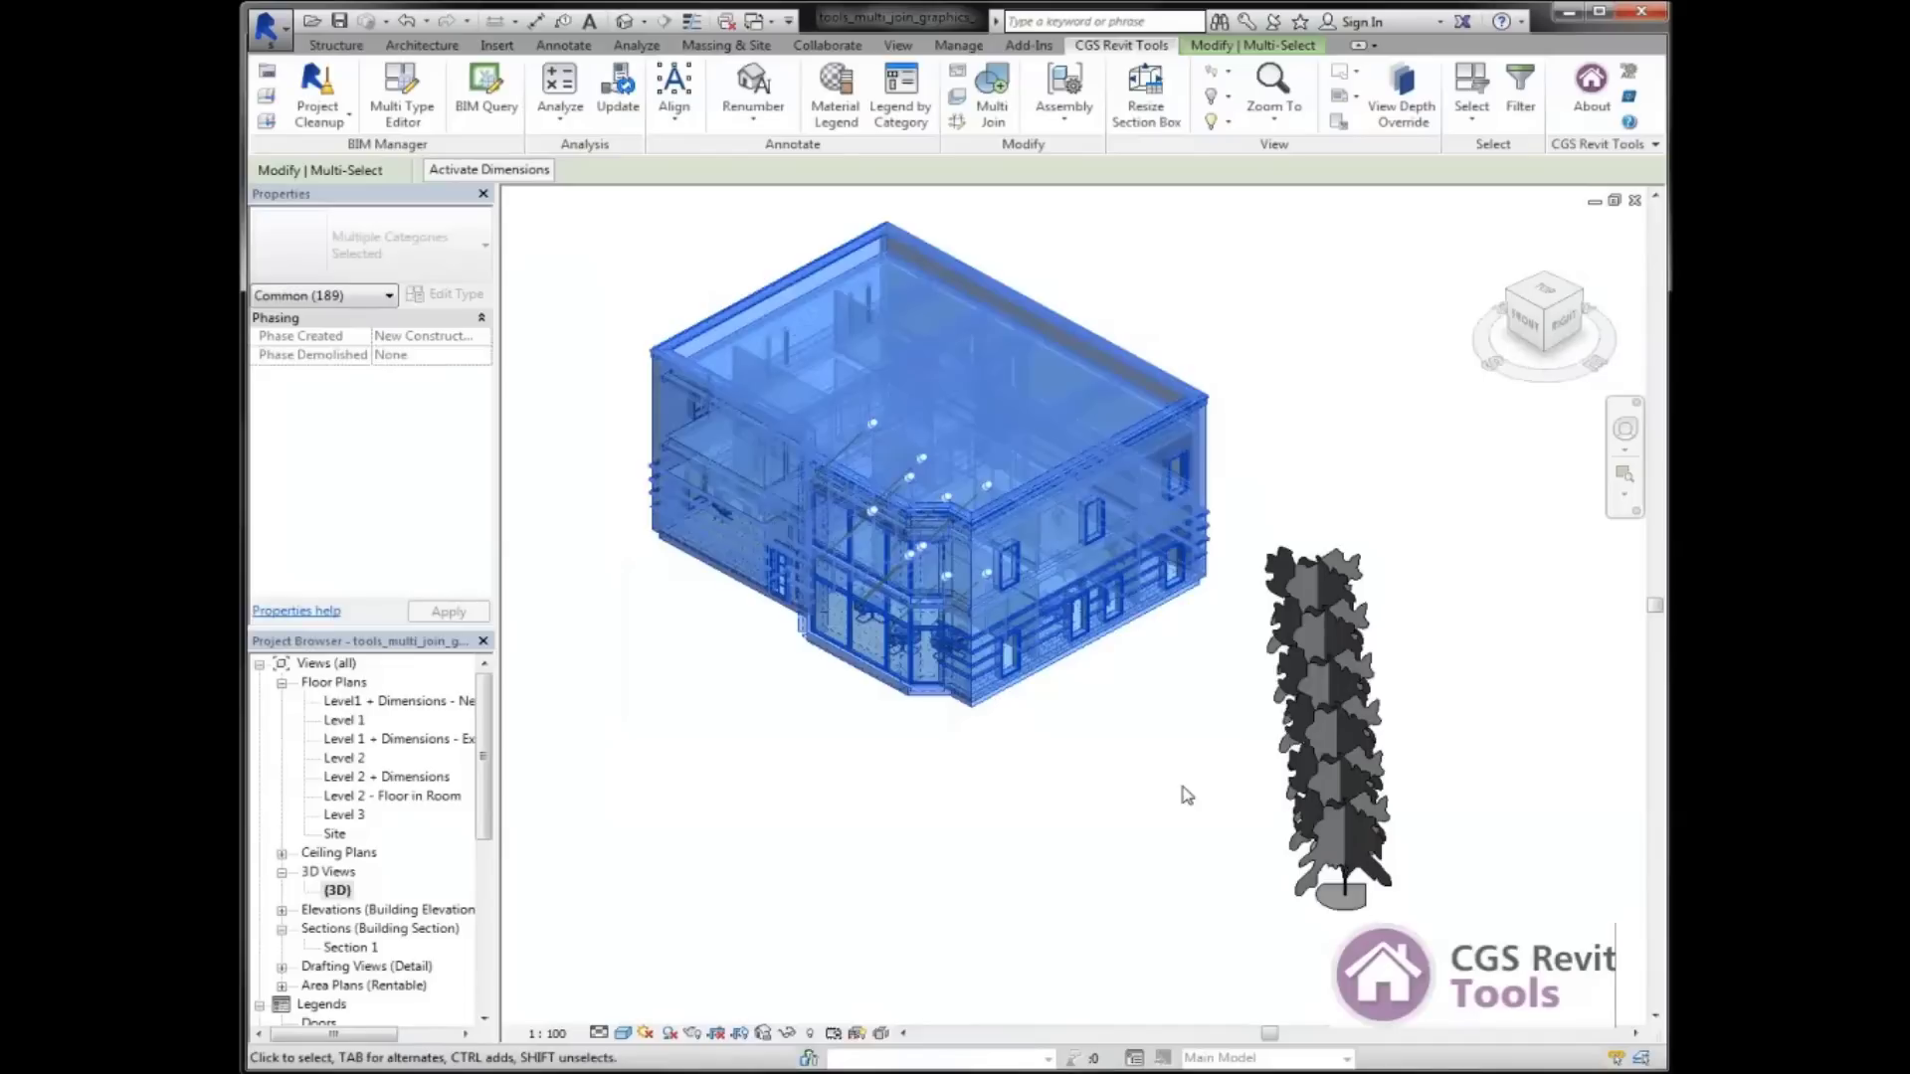
# - Multi Join the selection with Structural Framing as first priority and Walls as secondary priority
pyautogui.click(998, 107)
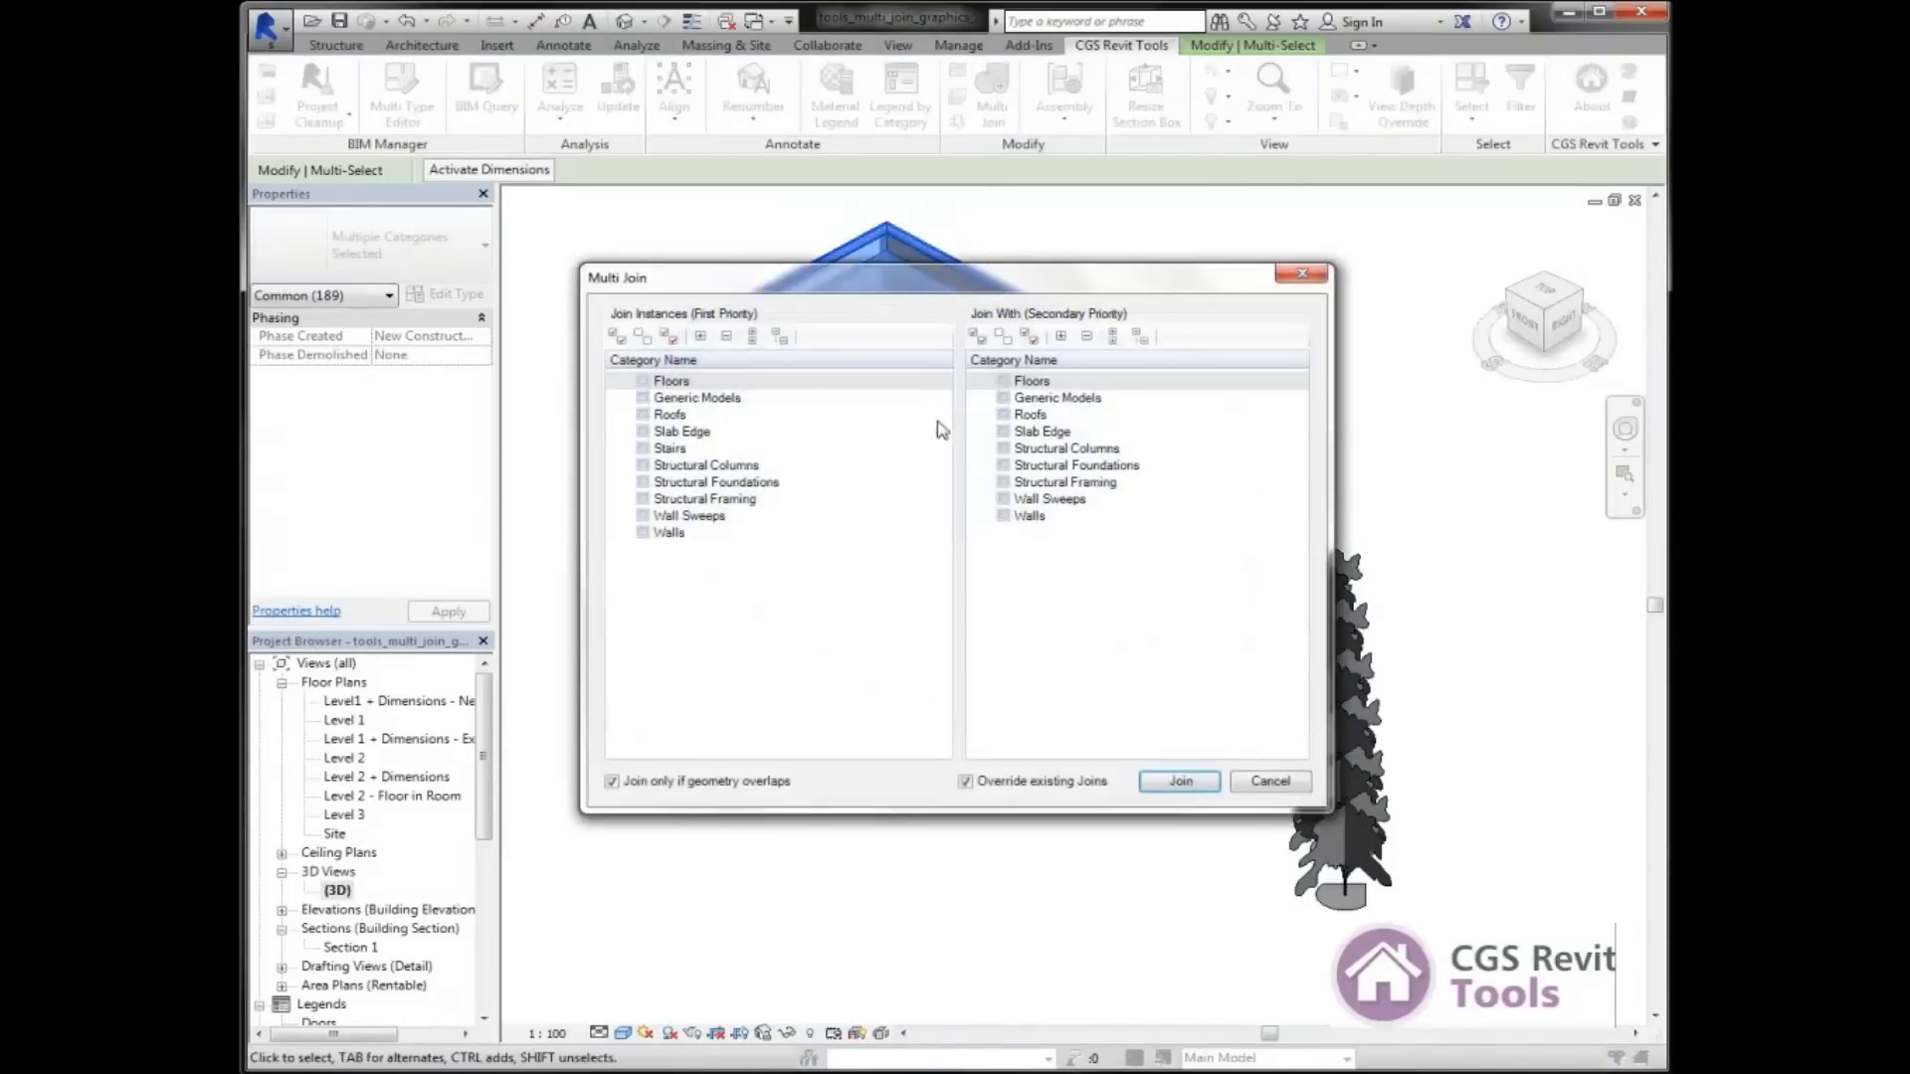
pyautogui.click(642, 501)
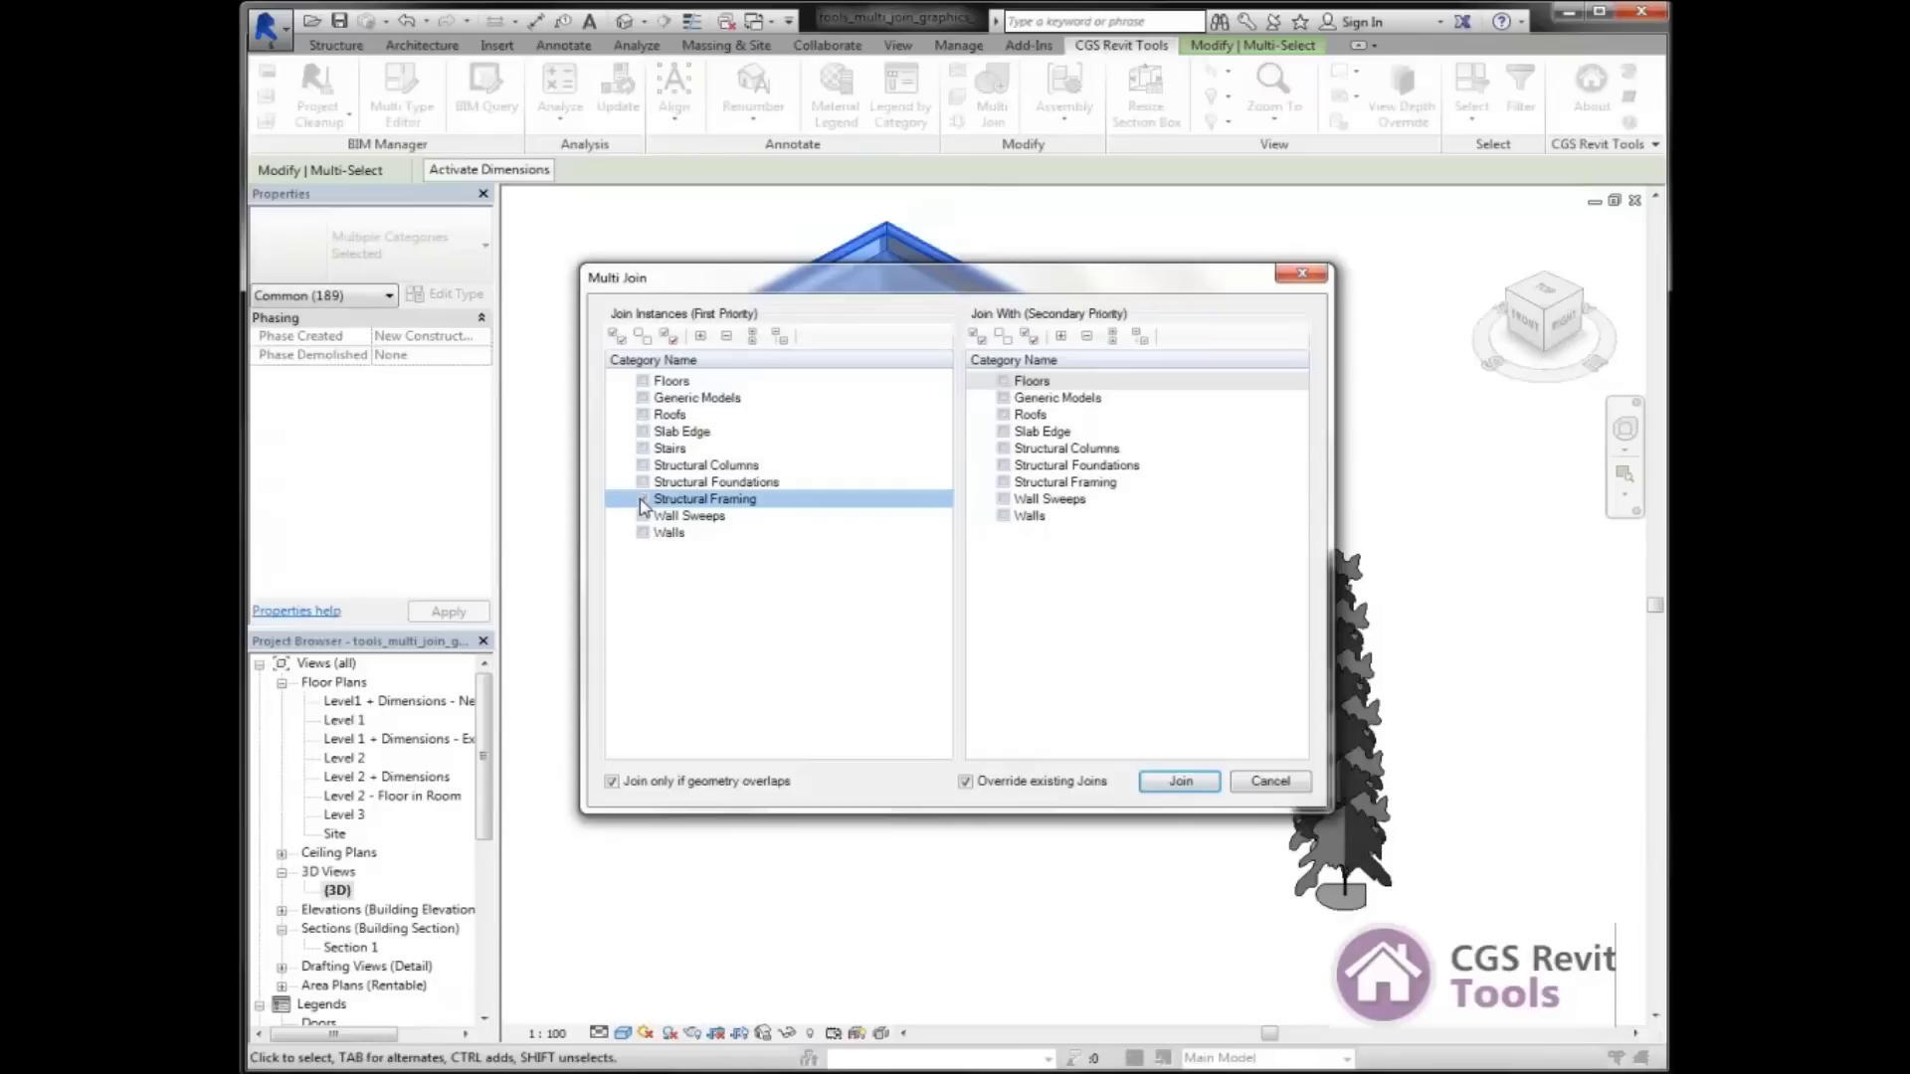
pyautogui.click(1004, 516)
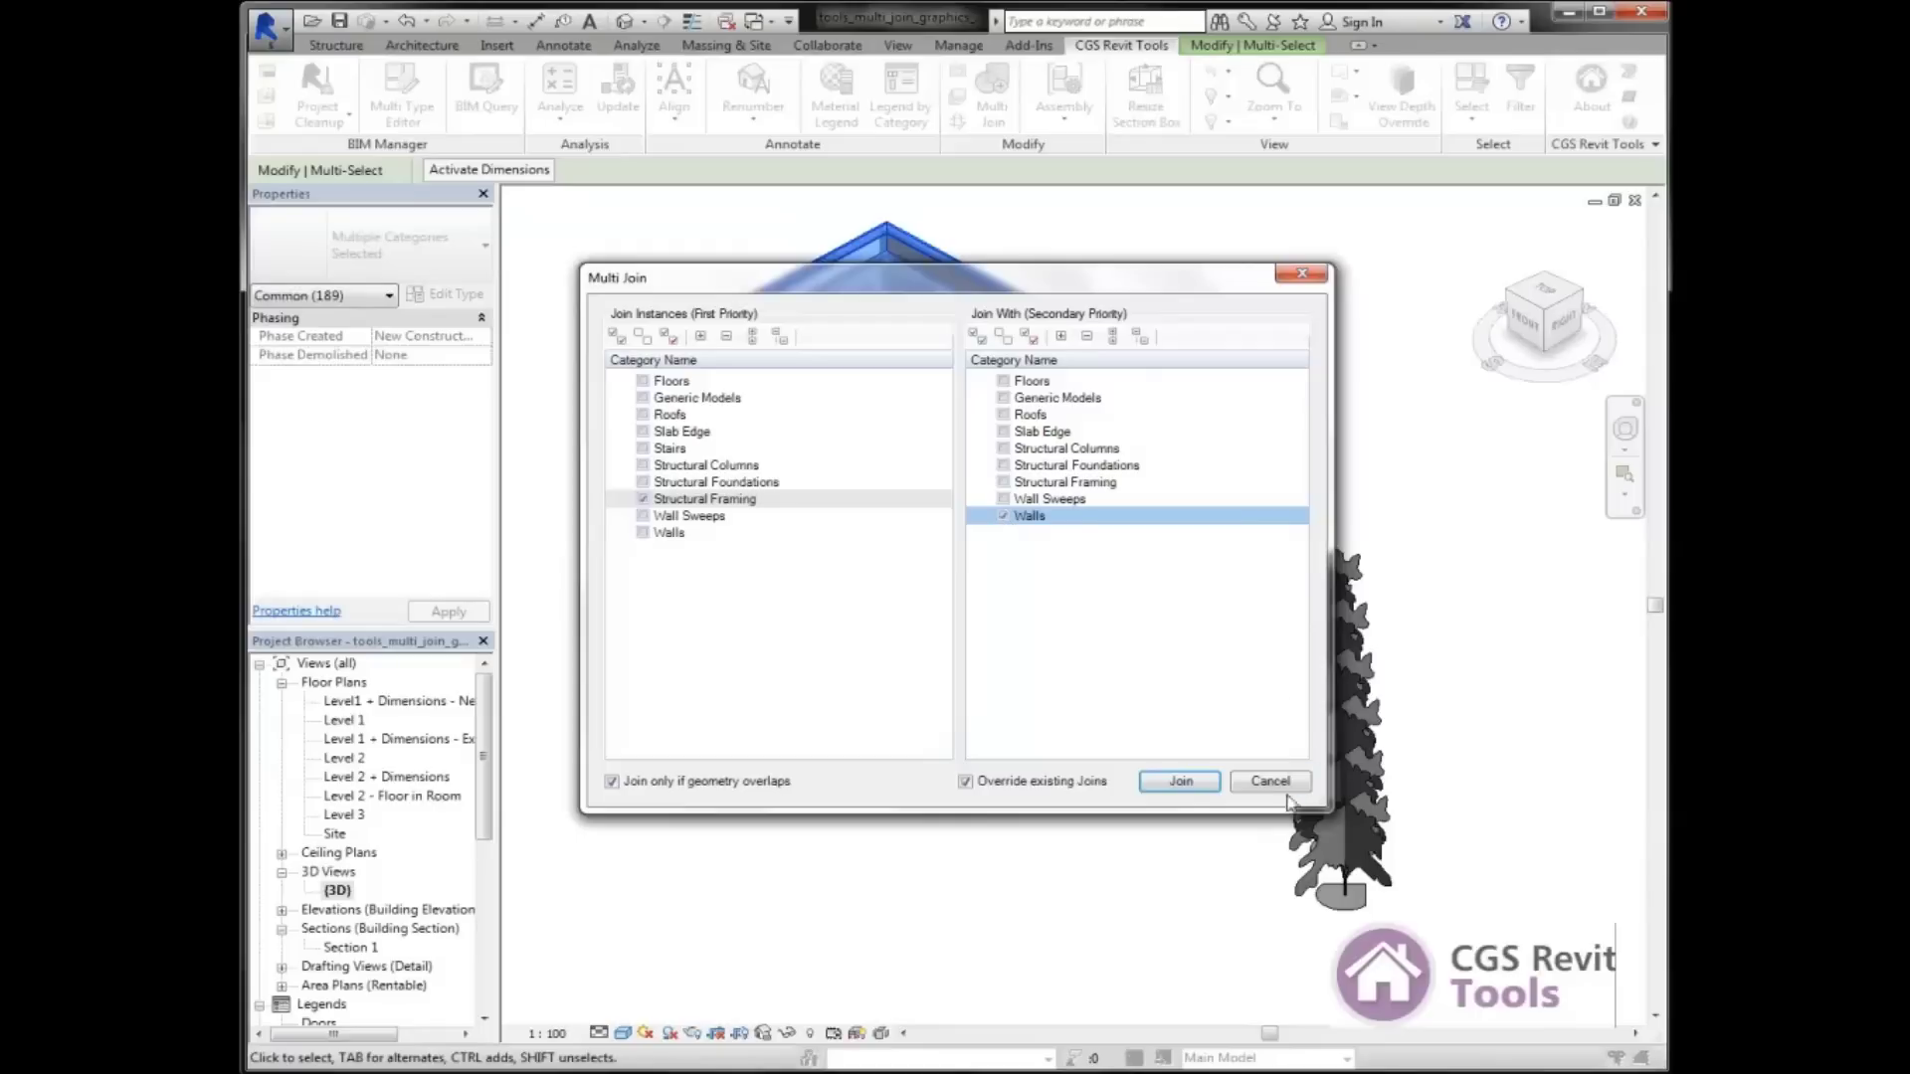
pyautogui.click(1181, 782)
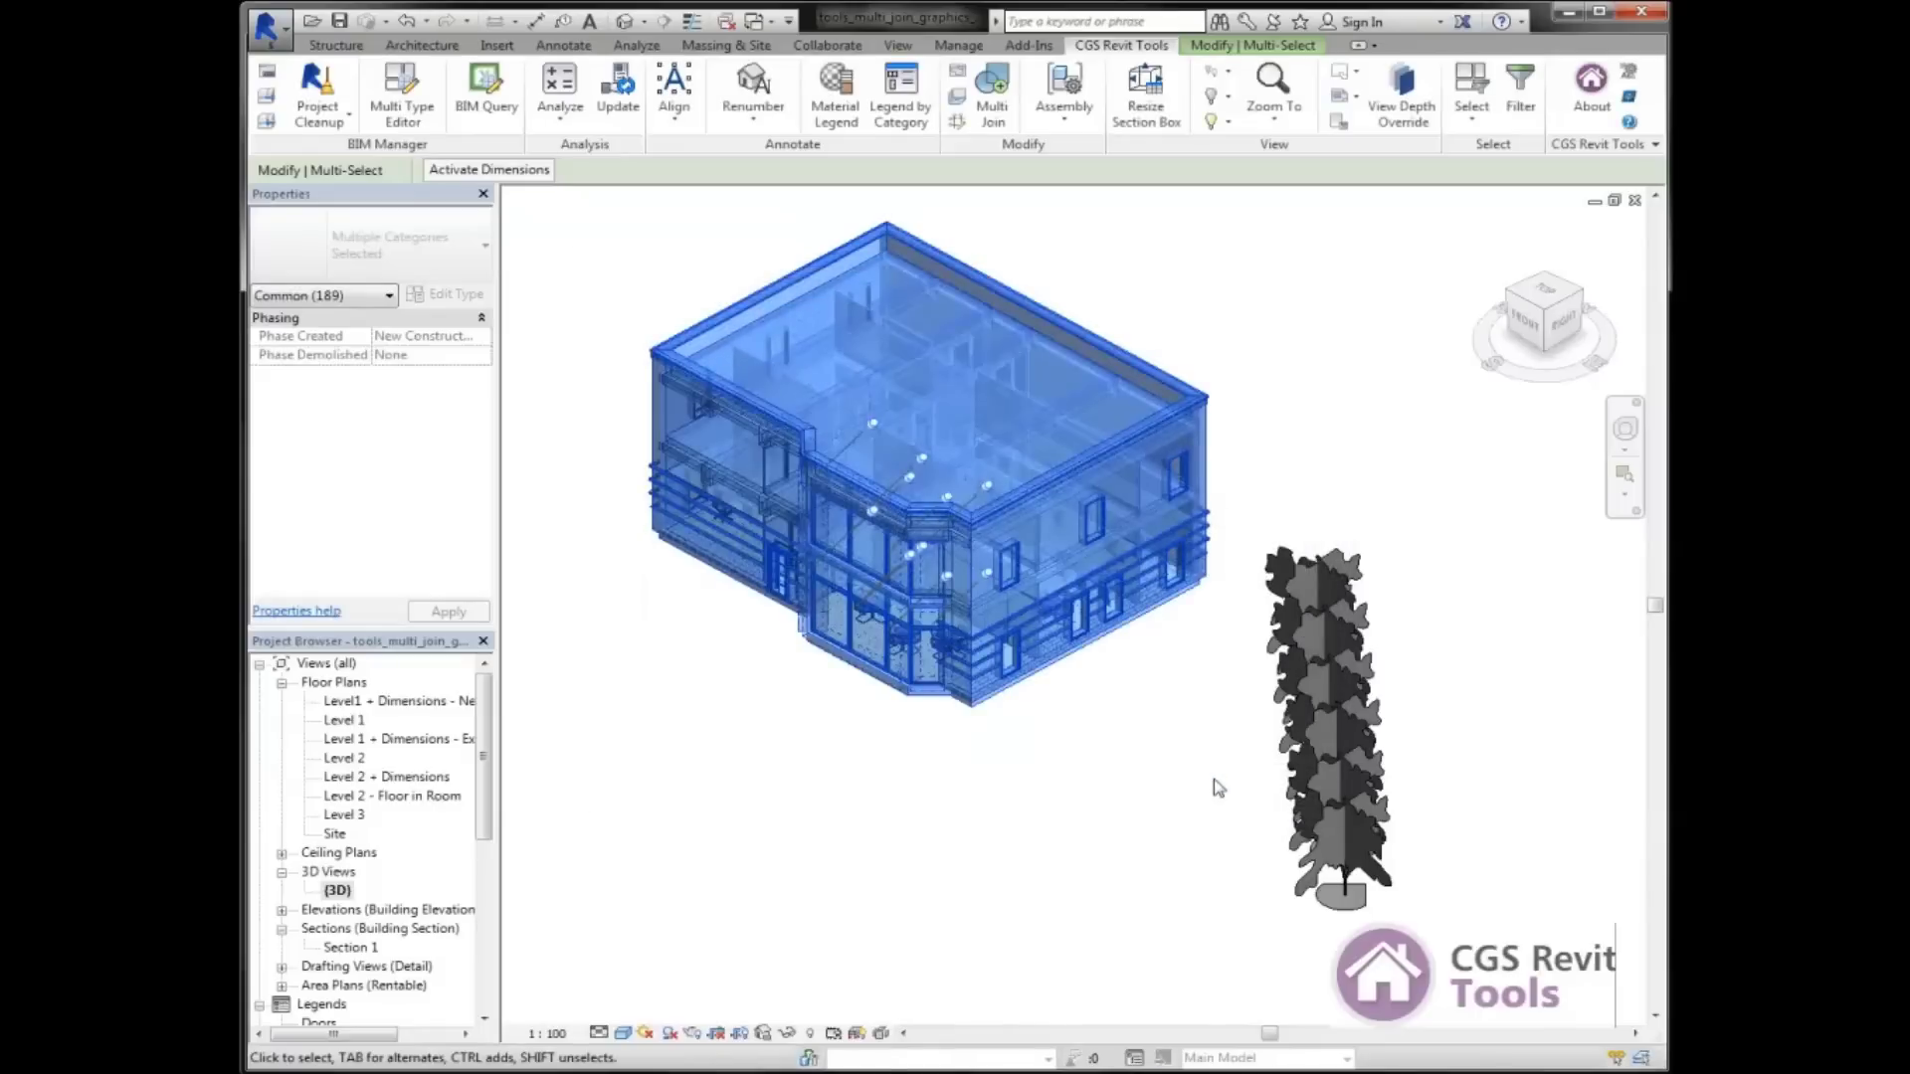
# - Return to Section 1, clear the selection and examine the joins between beams, floors and walls
pyautogui.doubleClick(350, 949)
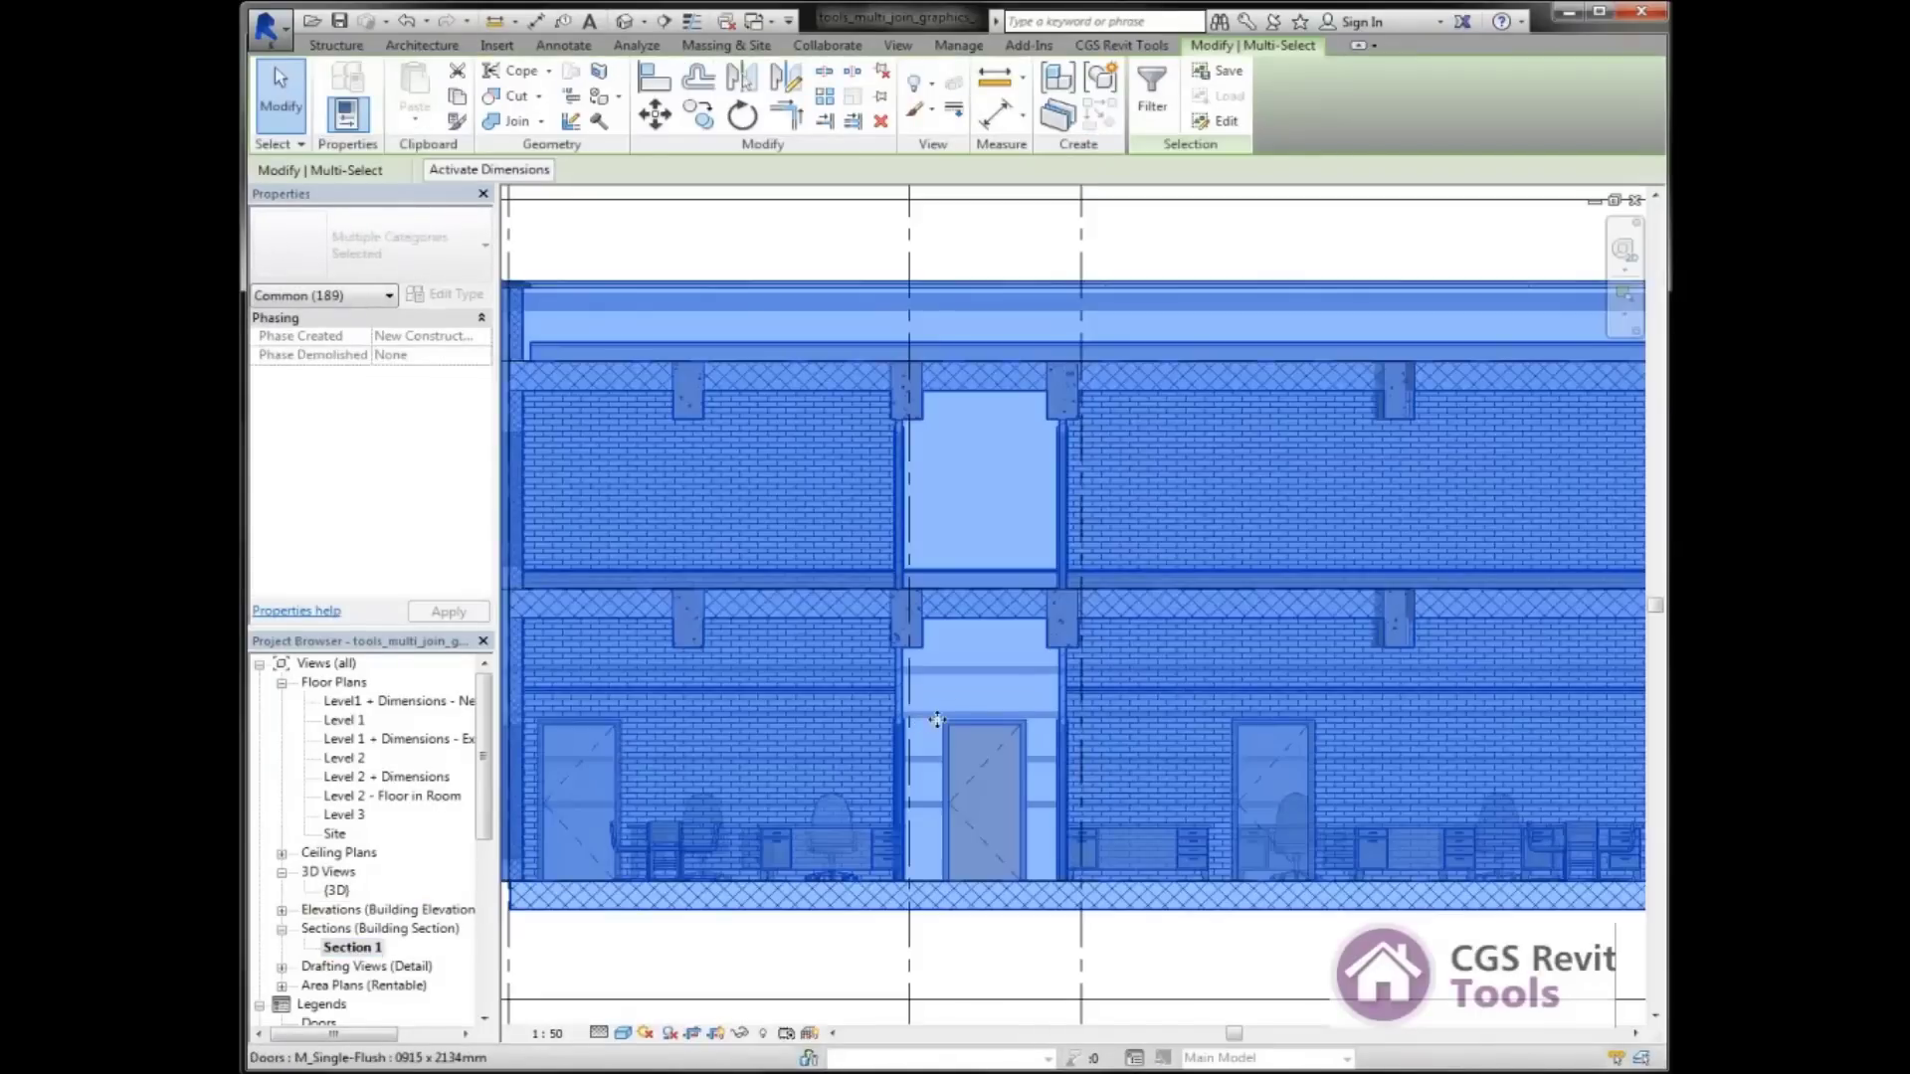
pyautogui.click(1197, 239)
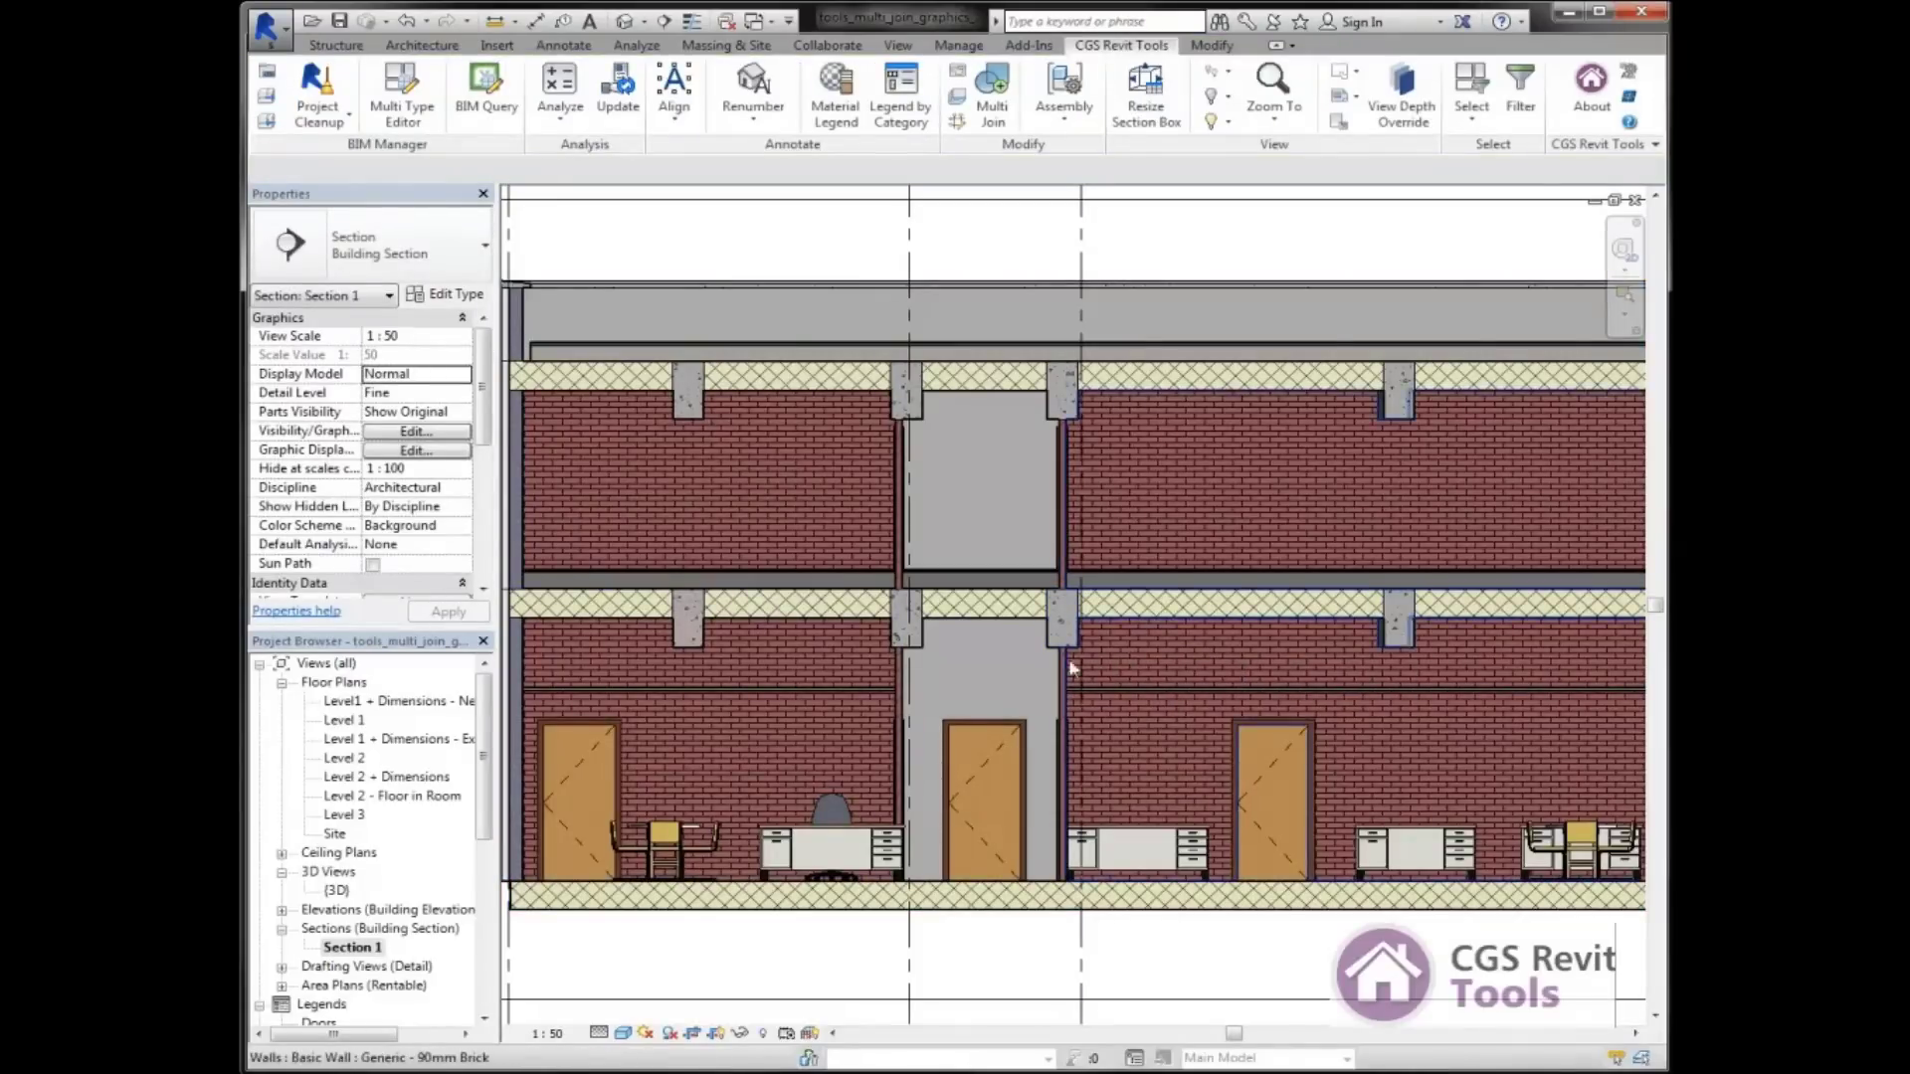
pyautogui.scroll(3, 1057, 674)
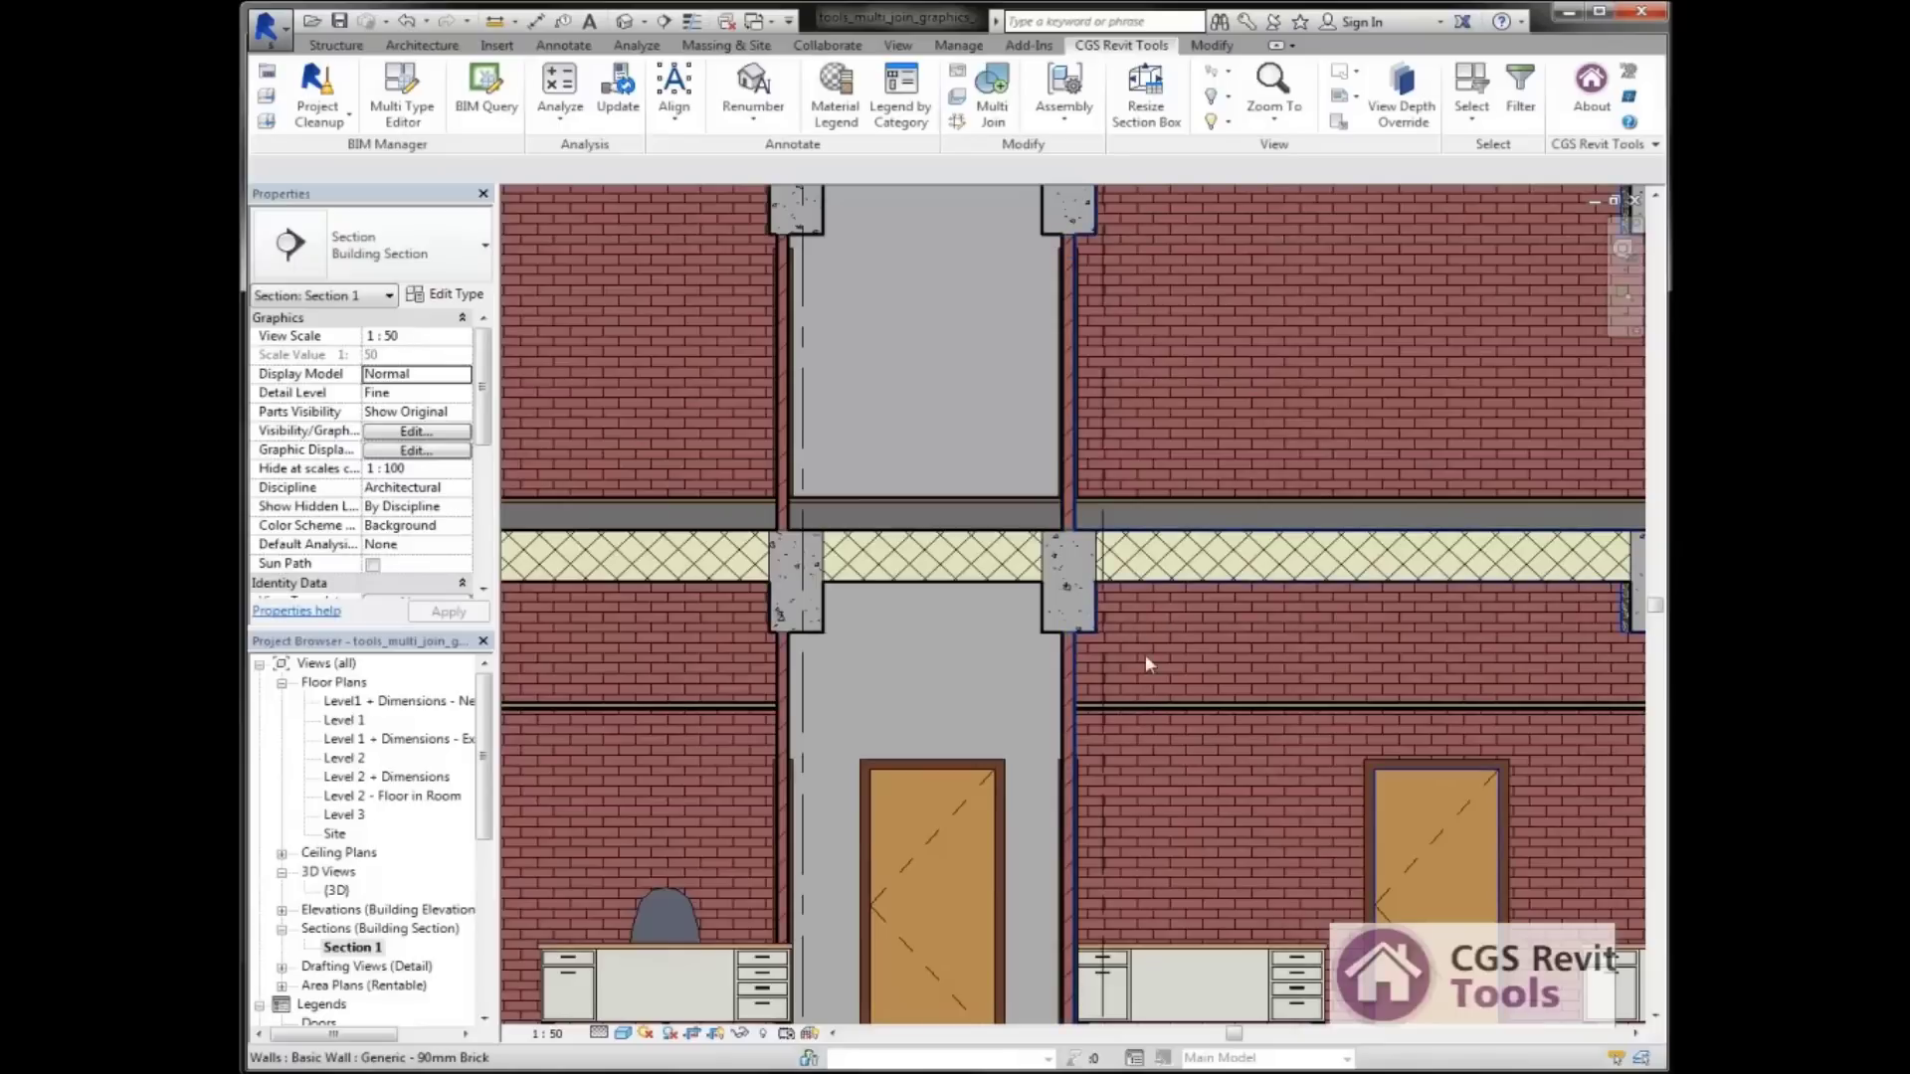
pyautogui.scroll(2, 1065, 675)
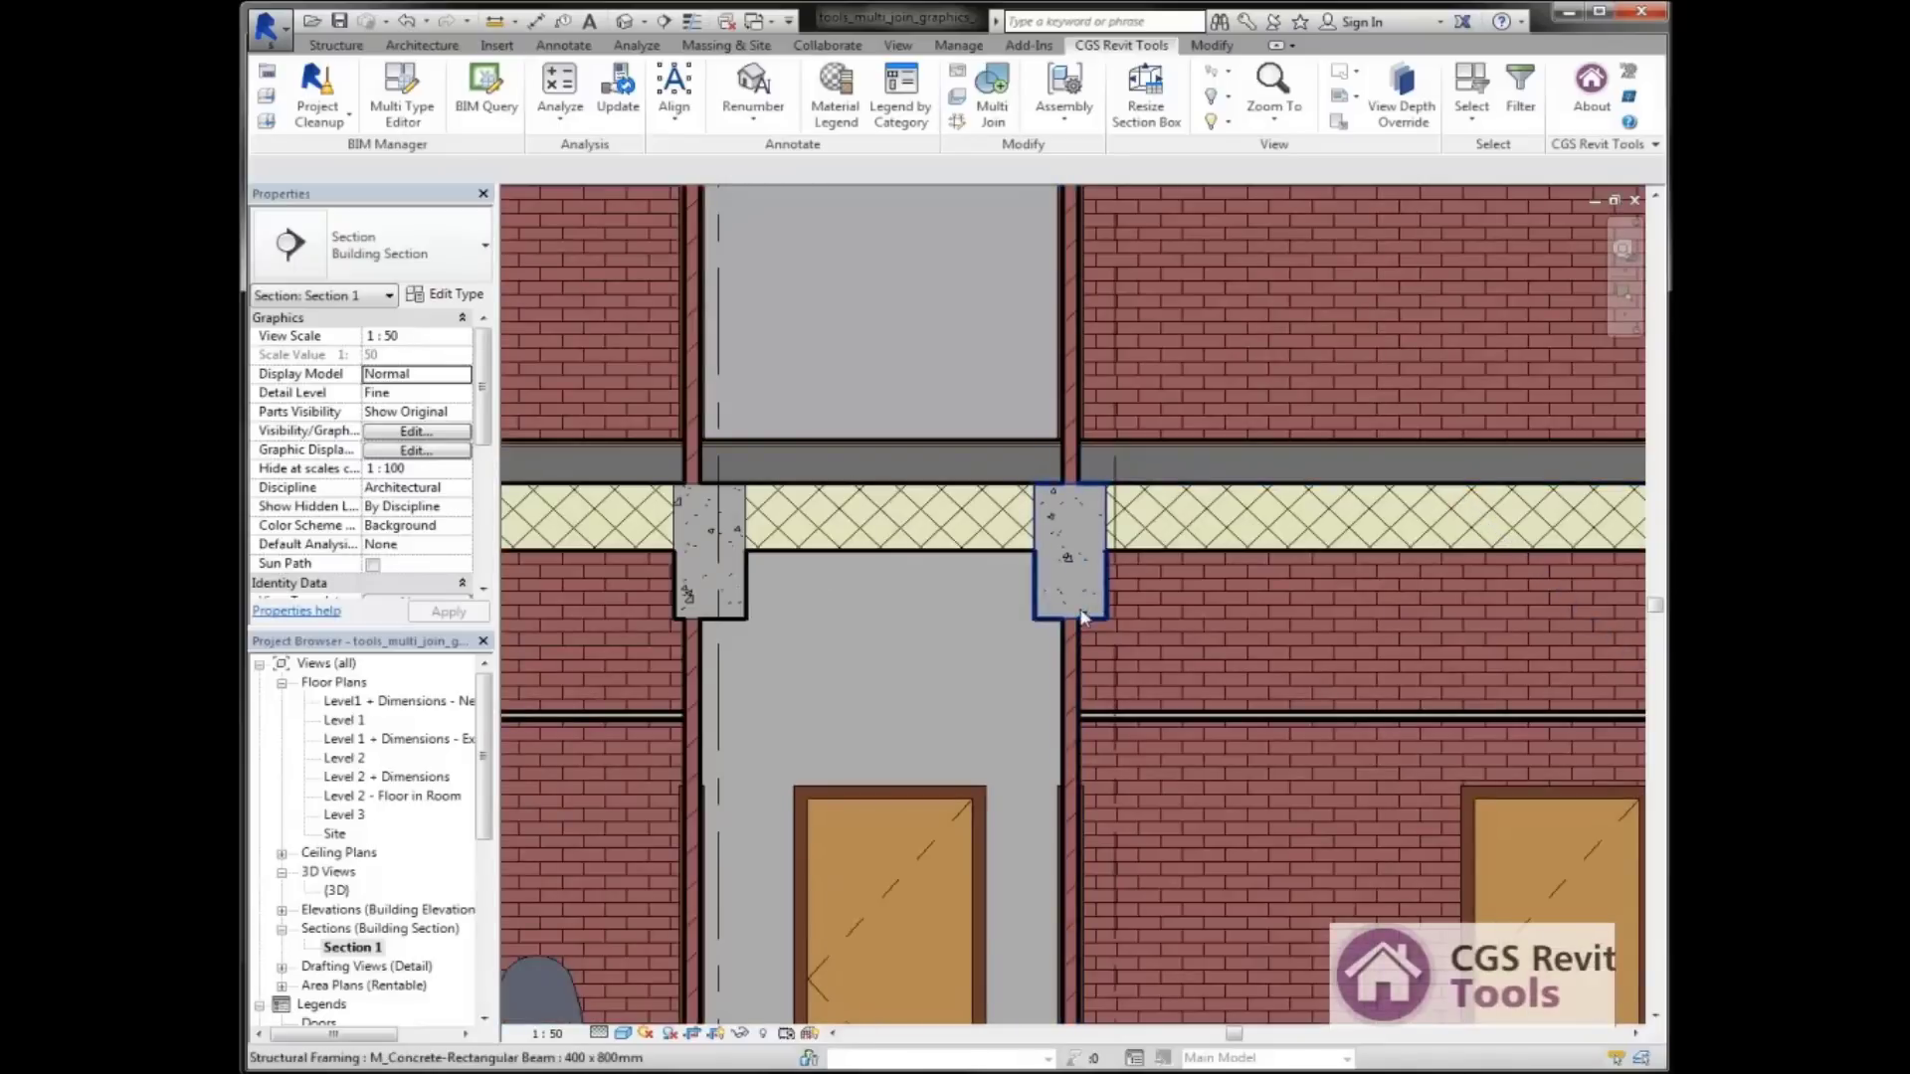
pyautogui.scroll(-4, 1073, 575)
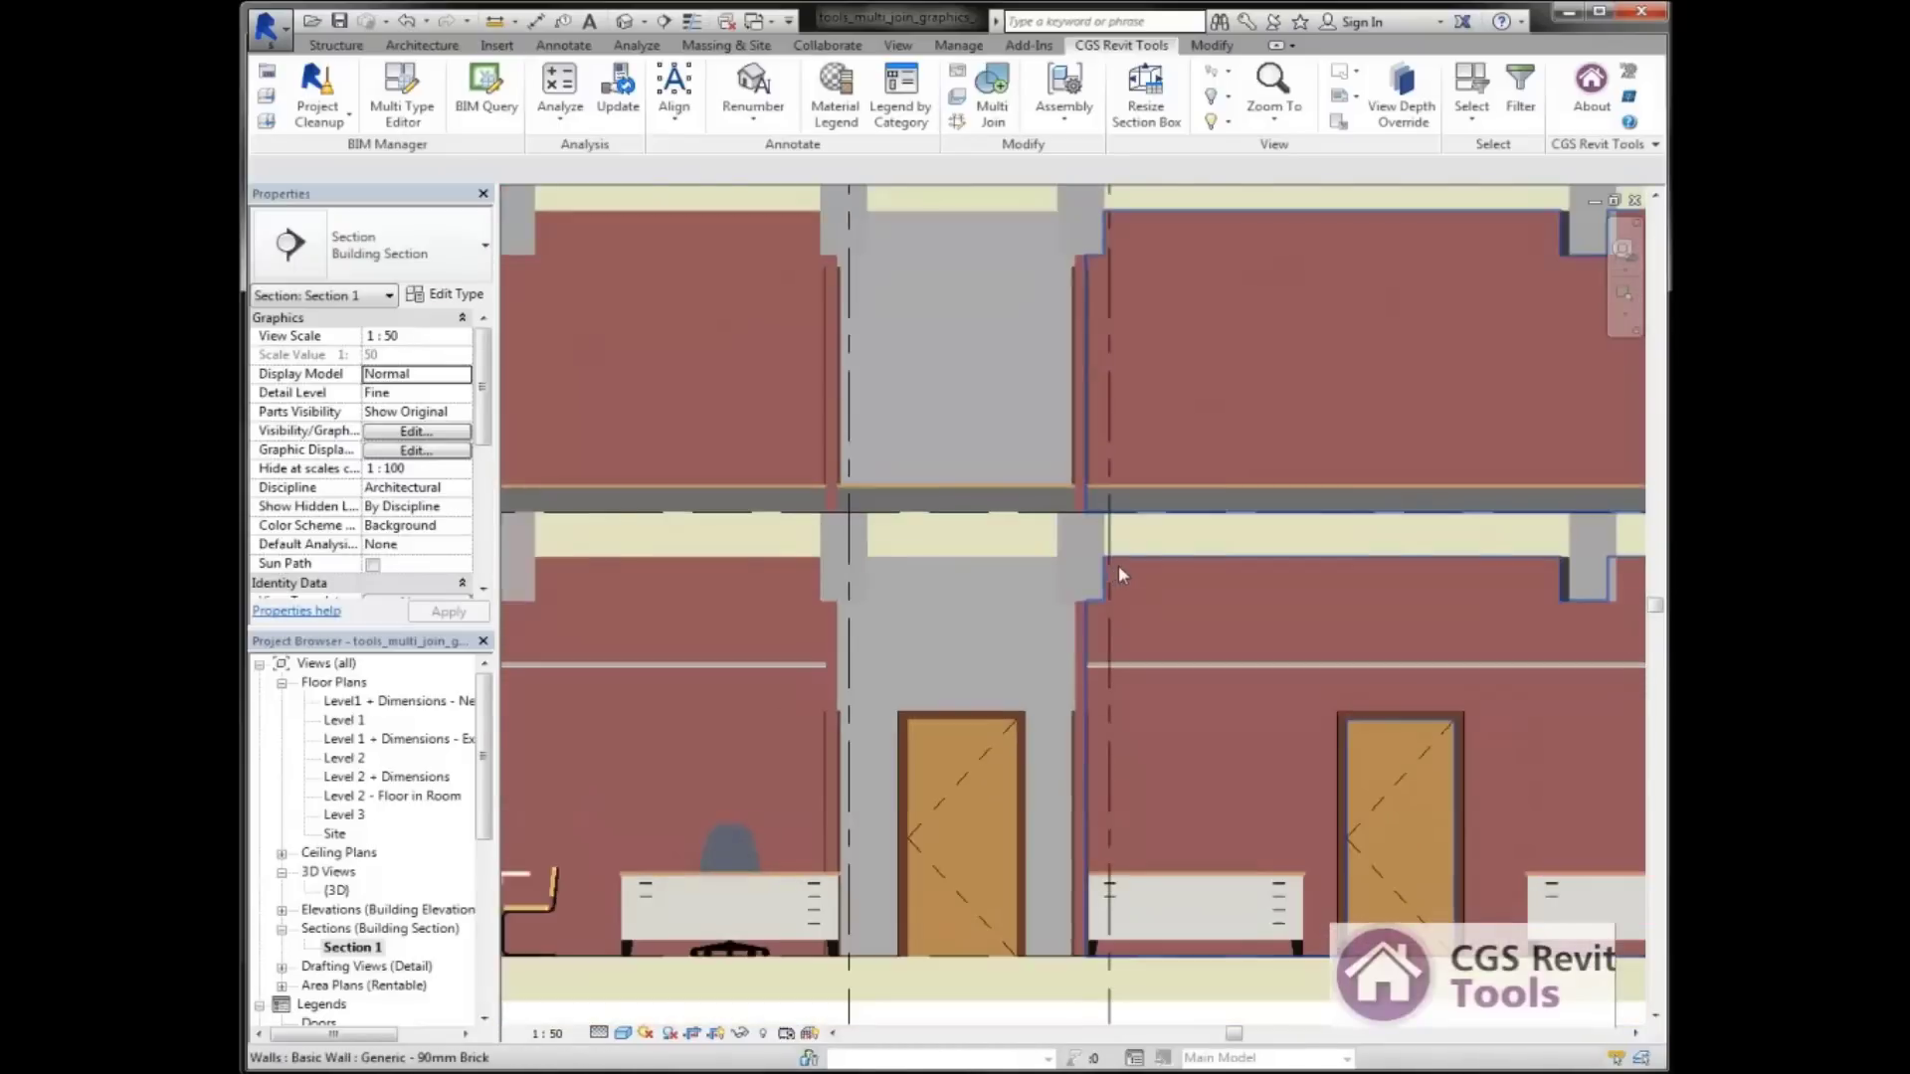
pyautogui.scroll(2, 694, 360)
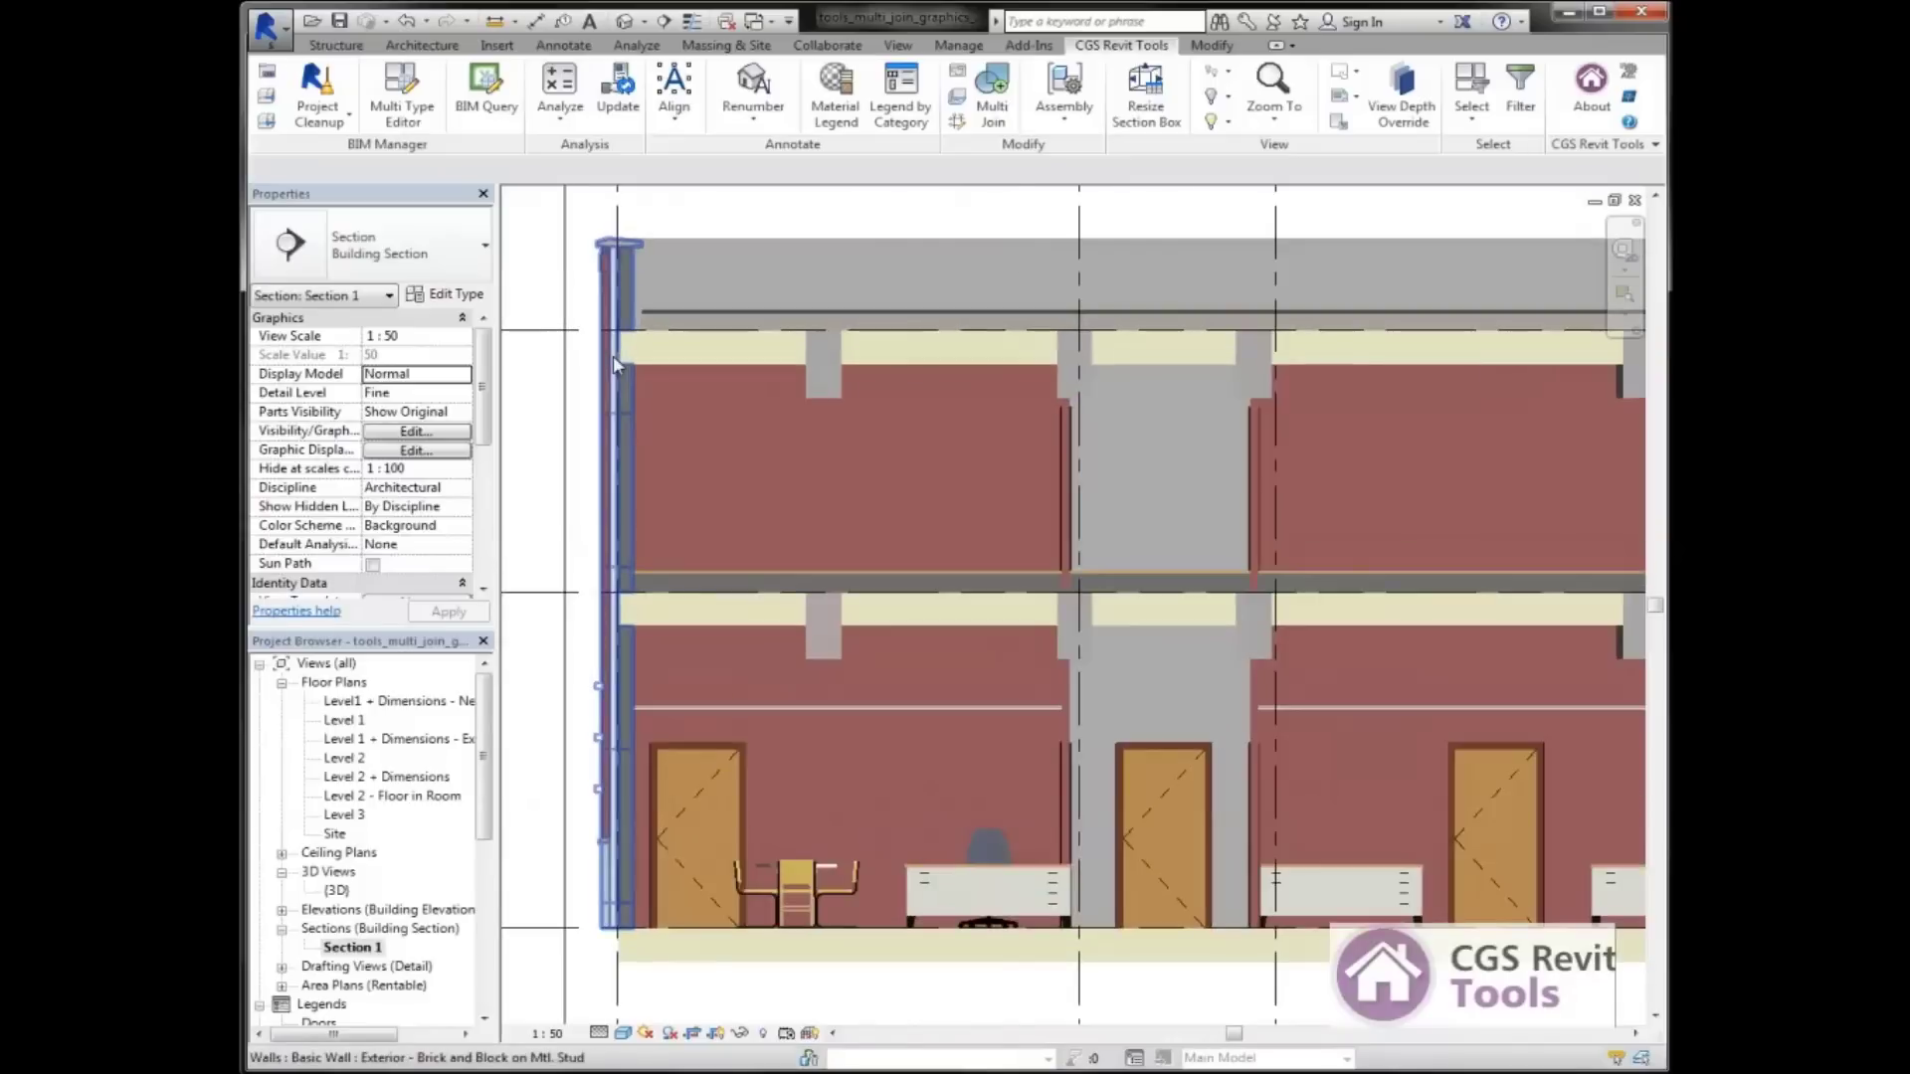